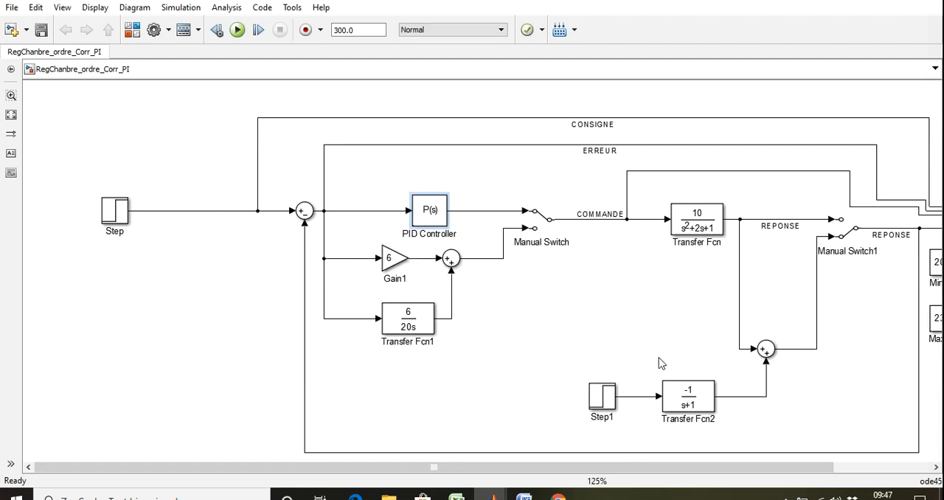
Step: Fit the whole block diagram in view and check the parameters of the Step source block at the loop's input
left_click_drag(627, 472, 695, 479)
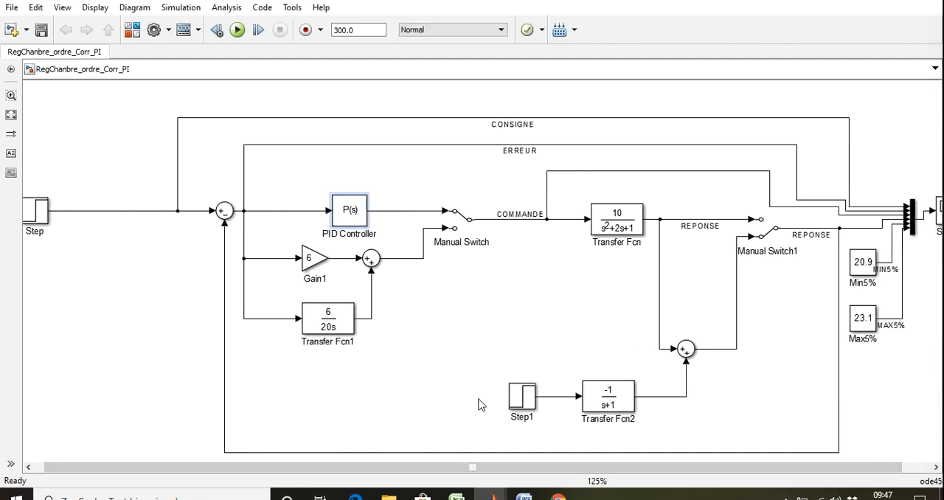
key("space")
left_click(77, 236)
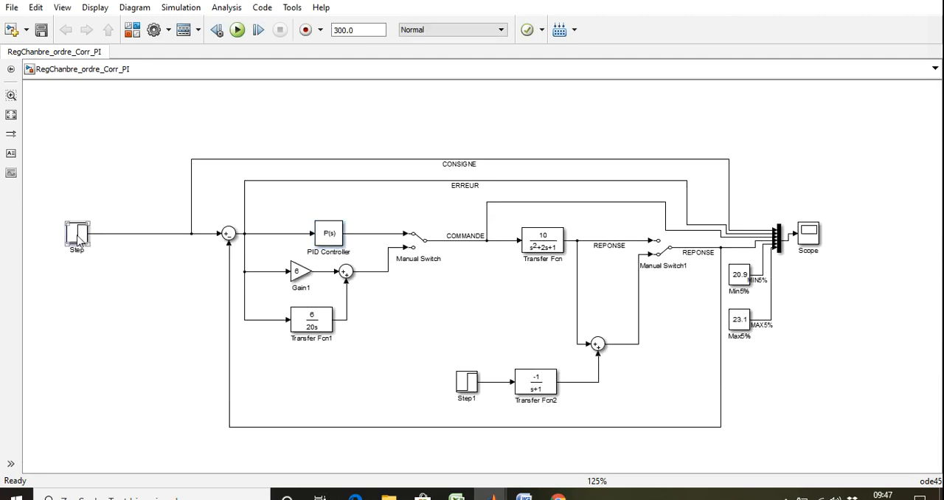
double_click(77, 239)
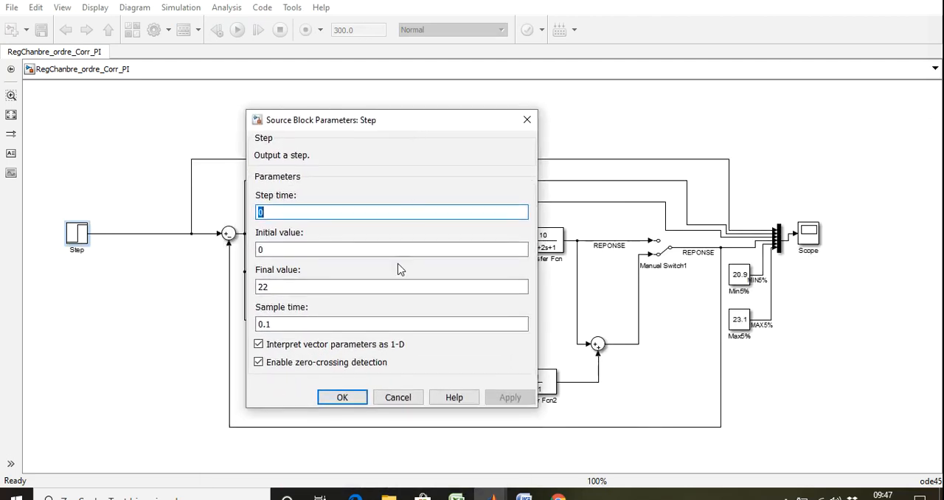
left_click(339, 398)
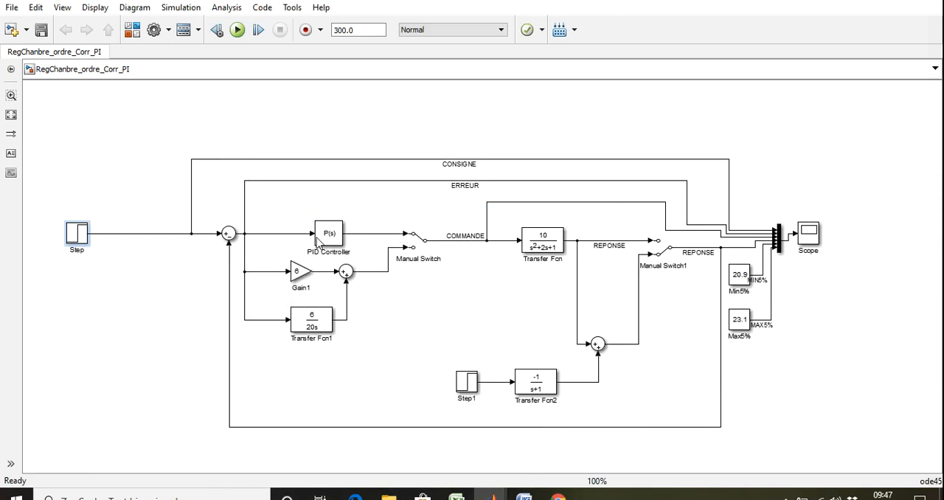
Step: Take the PID Controller out of the upper branch and place it unconnected in the empty area below the Step block
left_click(338, 238)
key("Delete")
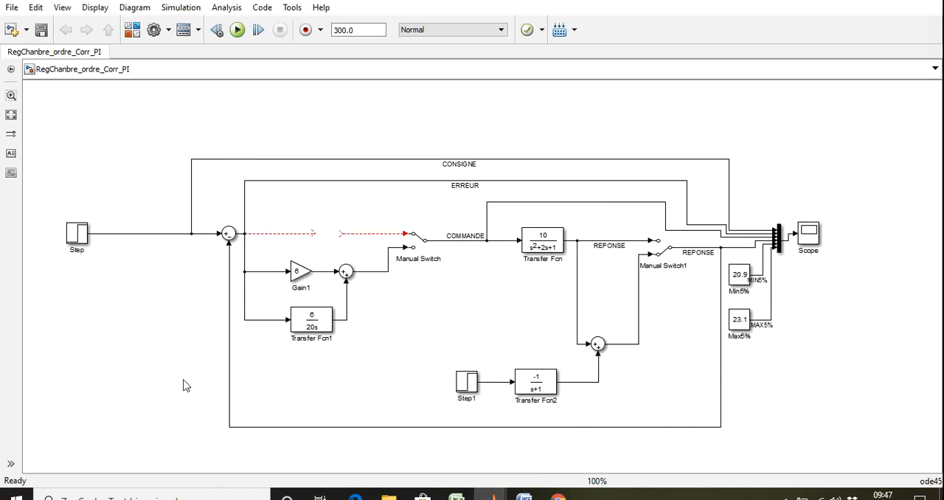
key("ctrl+v")
left_click_drag(209, 402, 160, 395)
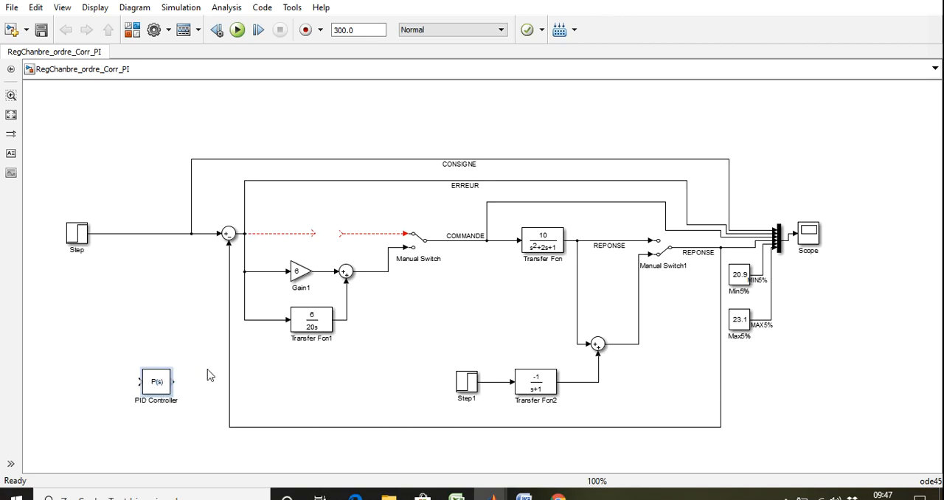
Step: Duplicate the Gain1 block and insert the copy into the open upper branch between the error sum and the Manual Switch
left_click(297, 278)
key("ctrl+c")
key("ctrl+v")
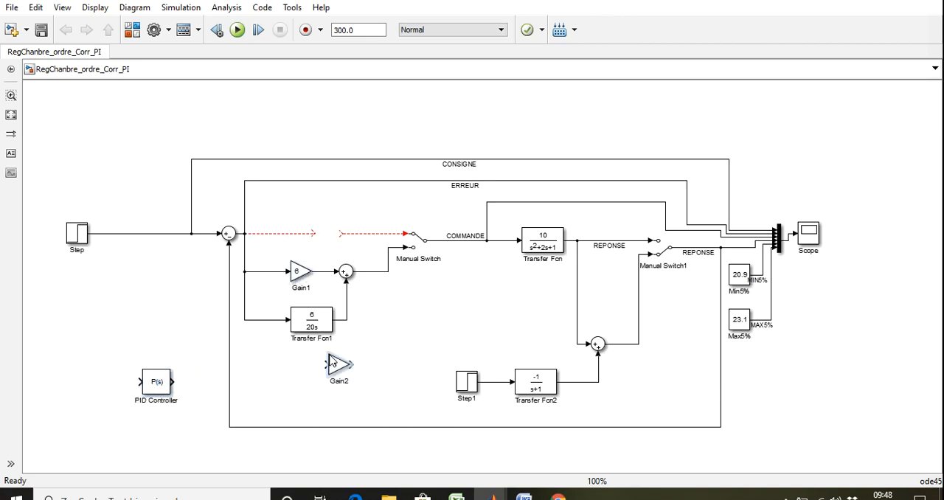
left_click_drag(336, 365, 328, 237)
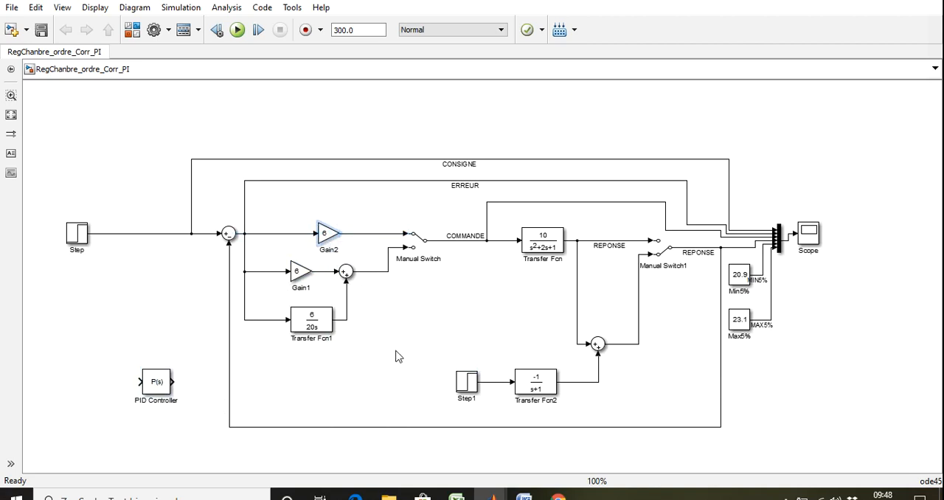
left_click(395, 354)
Step: Set Manual Switch1 to take the Transfer Fcn output directly, bypassing the disturbance sum, and run the simulation
left_click(236, 30)
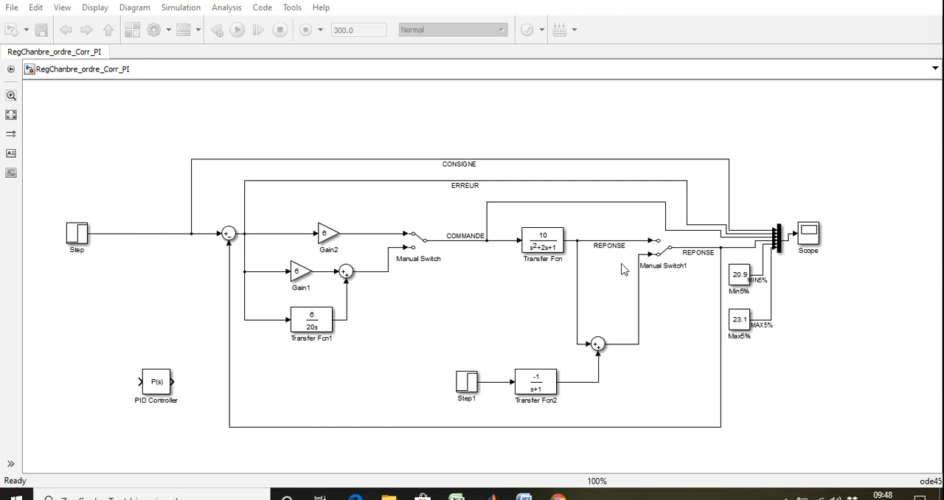
double_click(666, 252)
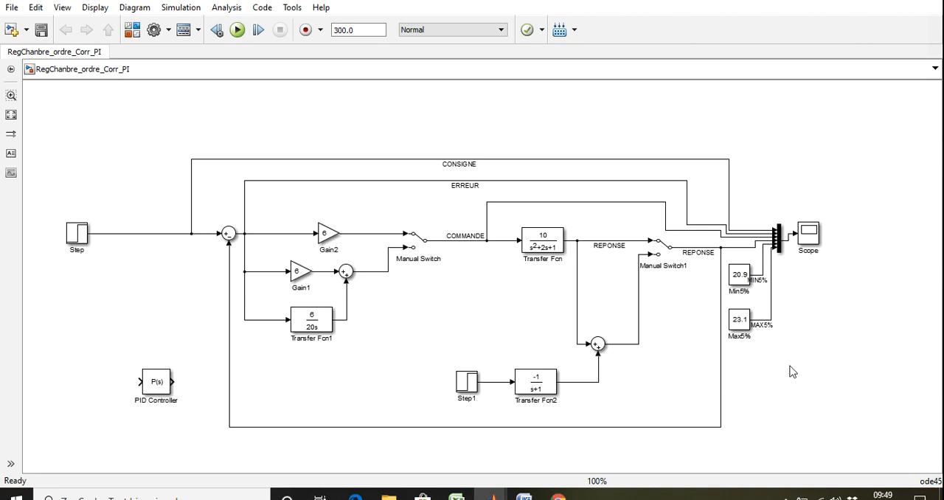
left_click(752, 293)
left_click(237, 30)
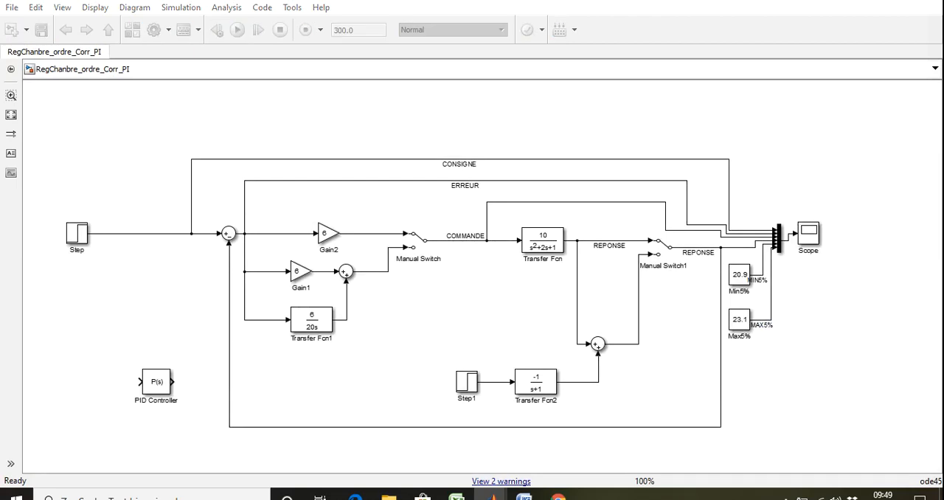
Step: Maximize the scope window and autoscale its plot to examine the simulated signals
left_click_drag(782, 285, 539, 89)
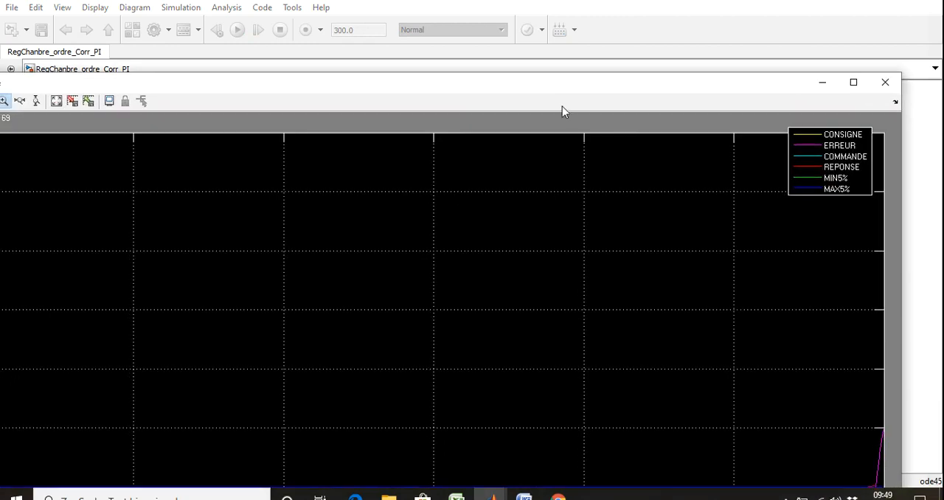
left_click(853, 82)
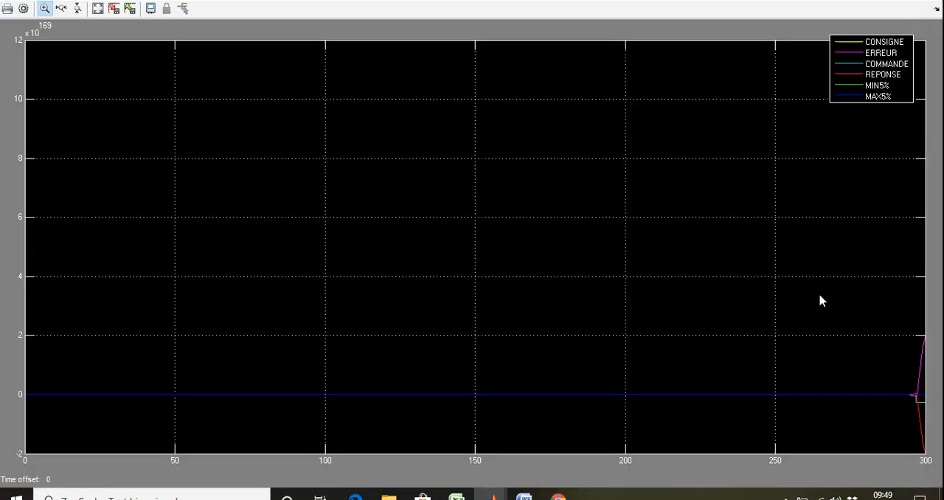
right_click(501, 358)
left_click(530, 384)
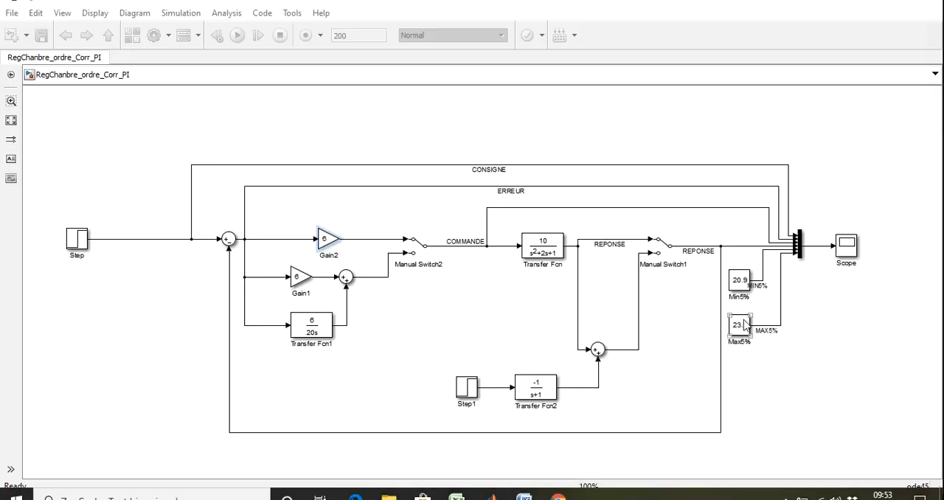
Step: Open the Scope block of the 200-second model and autoscale the curves
left_click(844, 255)
double_click(844, 255)
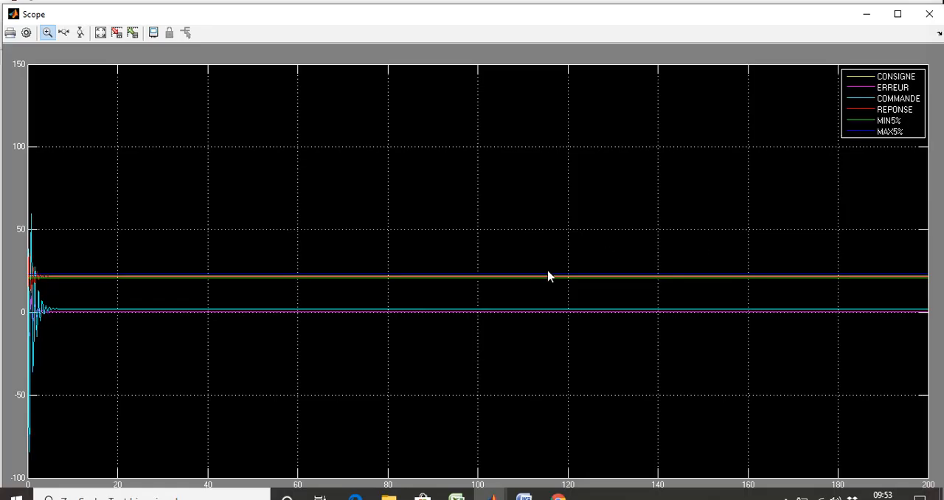
right_click(536, 276)
left_click(582, 300)
Step: Zoom in on the early transient and on the settled ERREUR and COMMANDE curves, and restore the autoscaled plot
left_click_drag(75, 344, 3, 228)
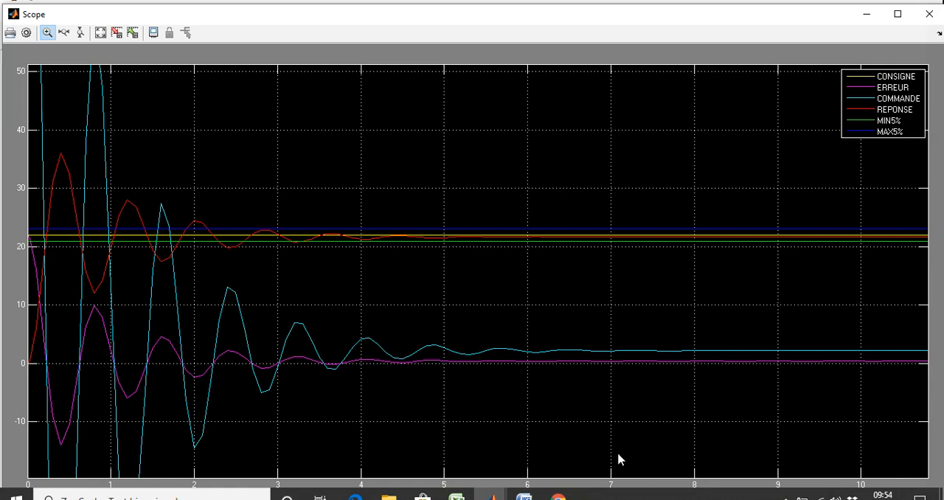
left_click_drag(726, 376, 628, 349)
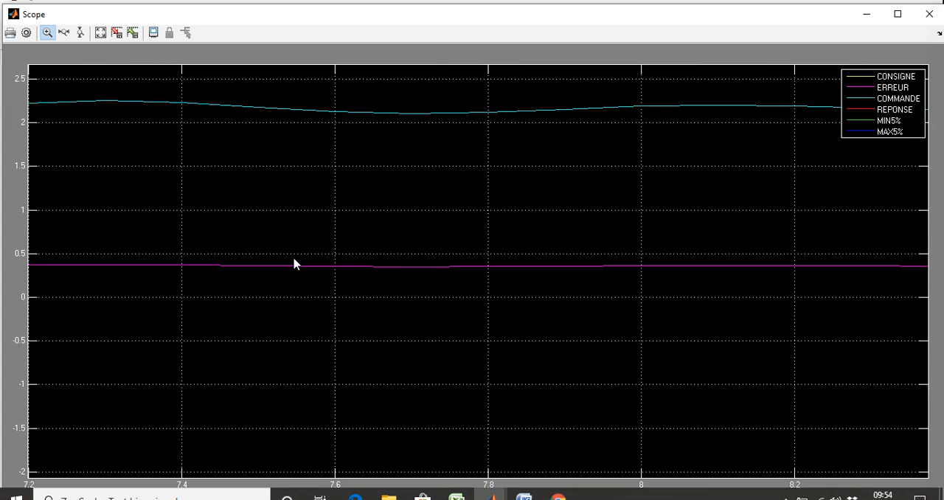
right_click(399, 237)
left_click(443, 268)
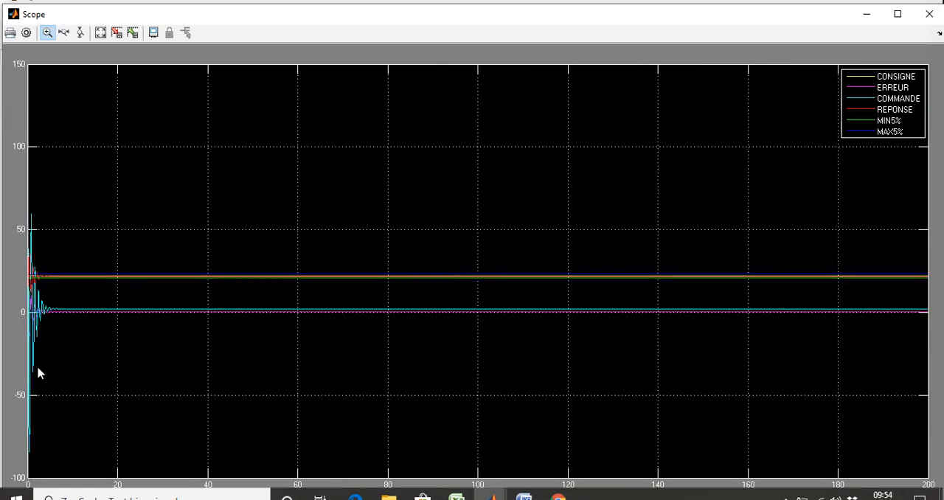
Step: Magnify the first oscillations and the peaks of COMMANDE and REPONSE, returning to the autoscaled plot each time
left_click_drag(52, 467, 10, 188)
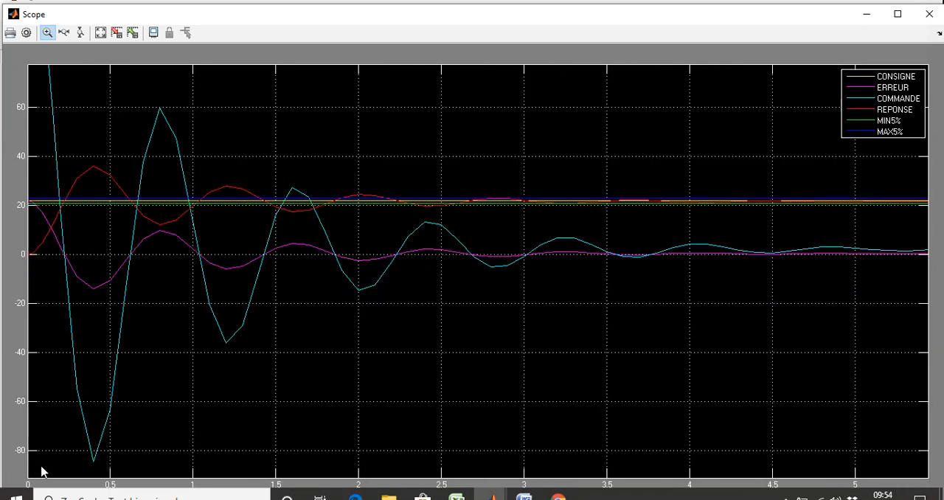
right_click(78, 264)
left_click(110, 289)
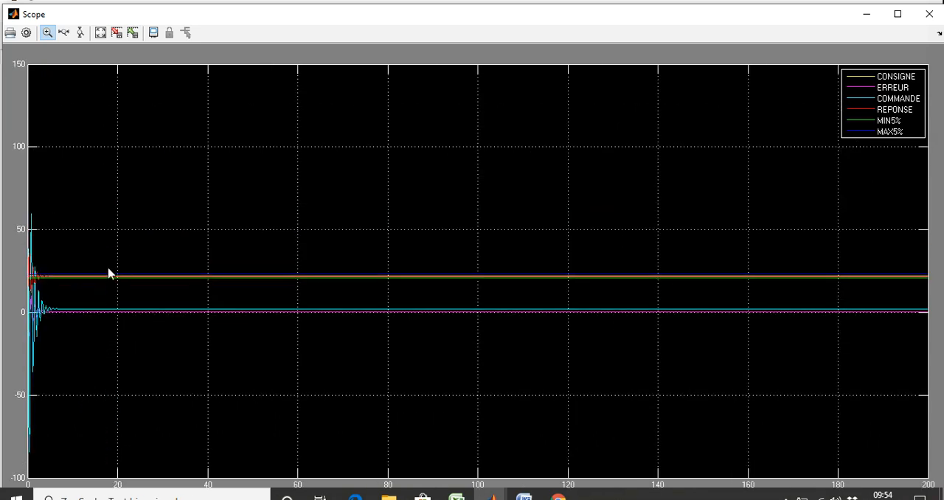
left_click_drag(105, 269, 28, 191)
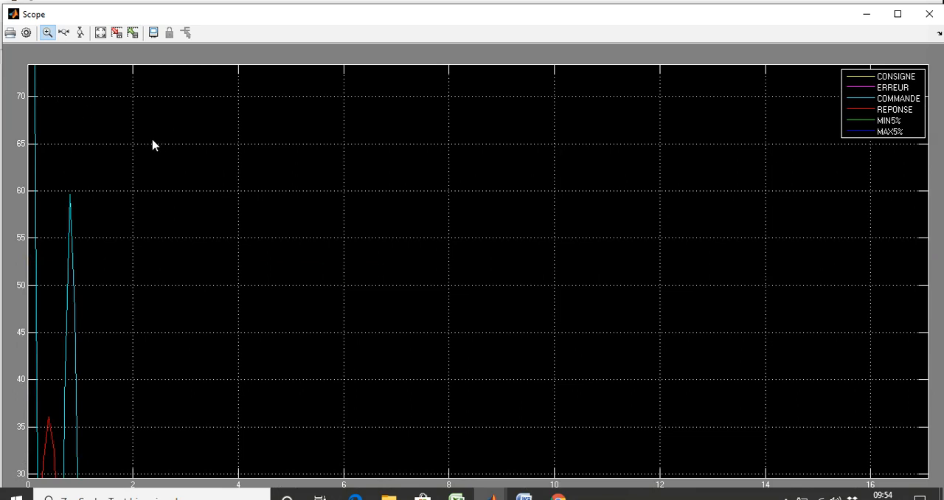
right_click(225, 206)
left_click(261, 229)
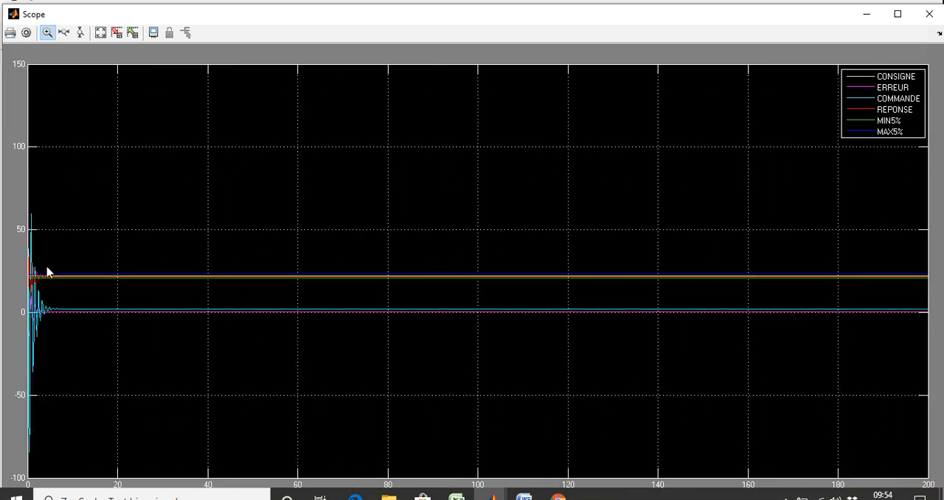
Step: Move the scope window out of the way to bring the block diagram back into view
double_click(820, 18)
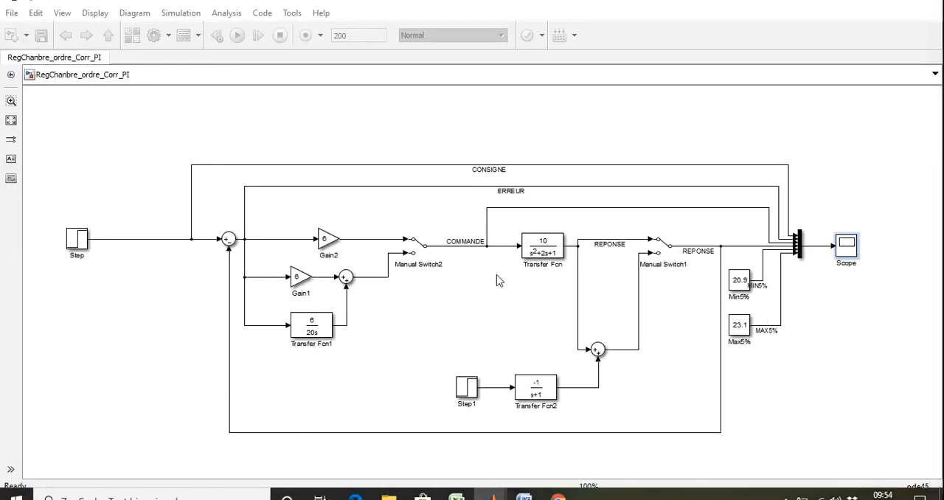
left_click(422, 257)
left_click(428, 271)
left_click_drag(753, 213, 306, 59)
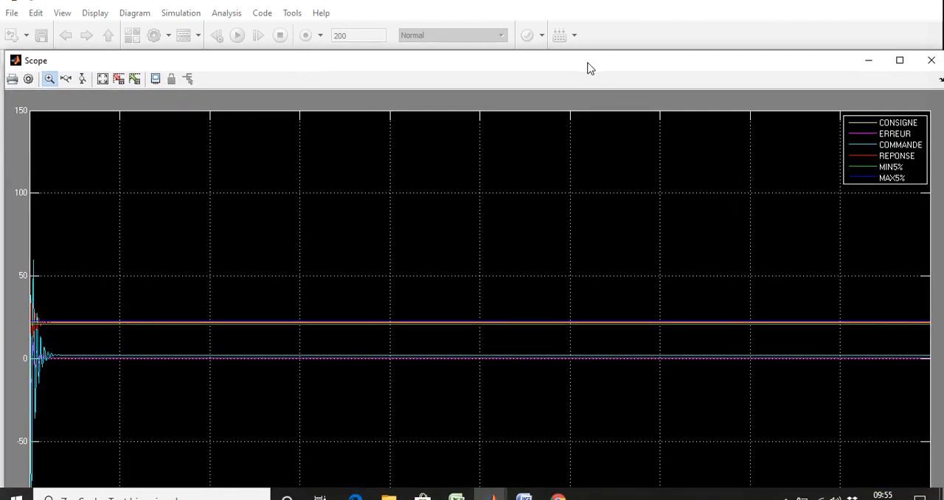
left_click_drag(588, 67, 579, 321)
Step: Set the gain of the Gain2 block in the upper branch to 20
double_click(331, 236)
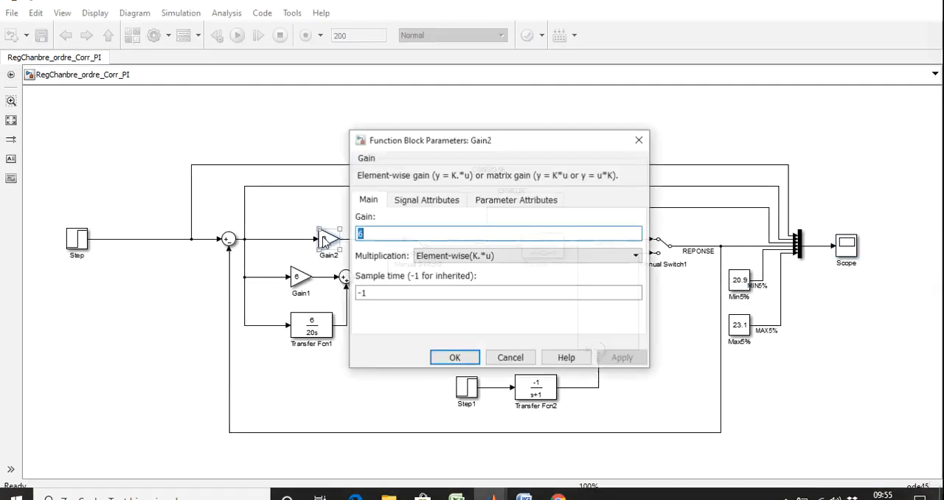
type("20")
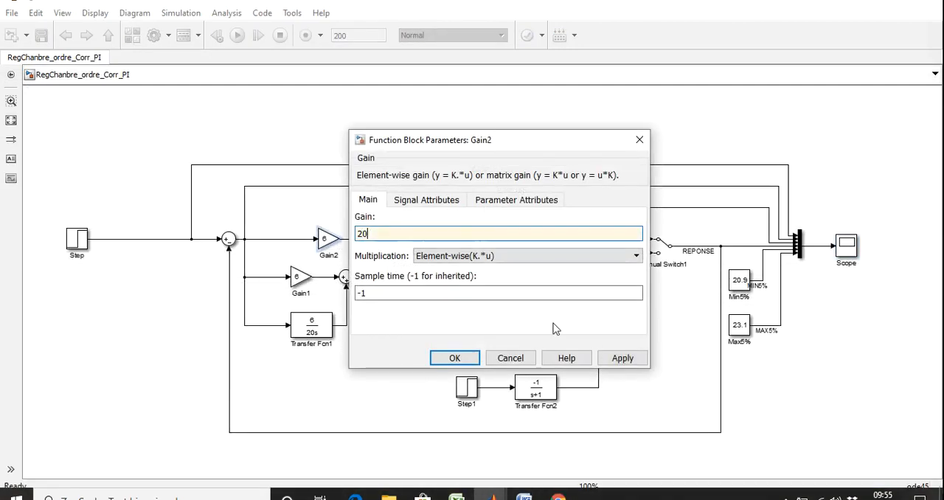
left_click(622, 358)
left_click(455, 358)
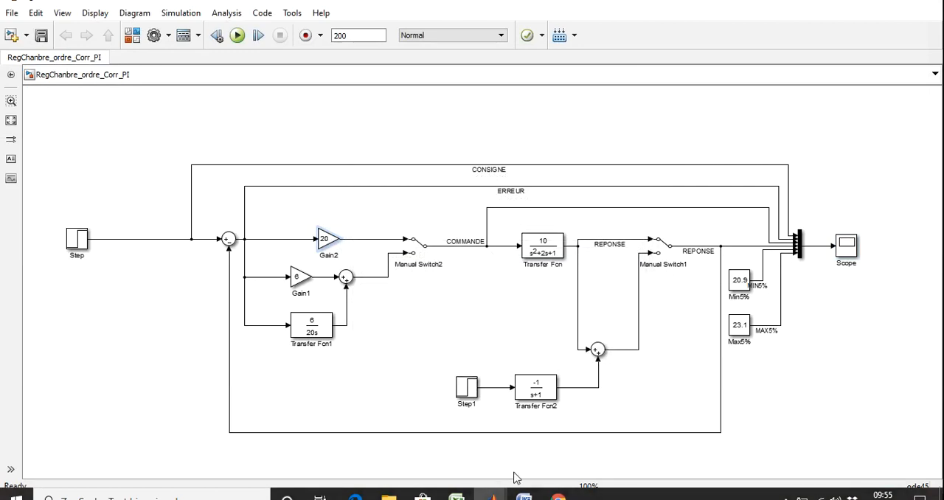
Step: Save and rerun the model, and show the new curves in the maximized scope
left_click(40, 40)
left_click(236, 35)
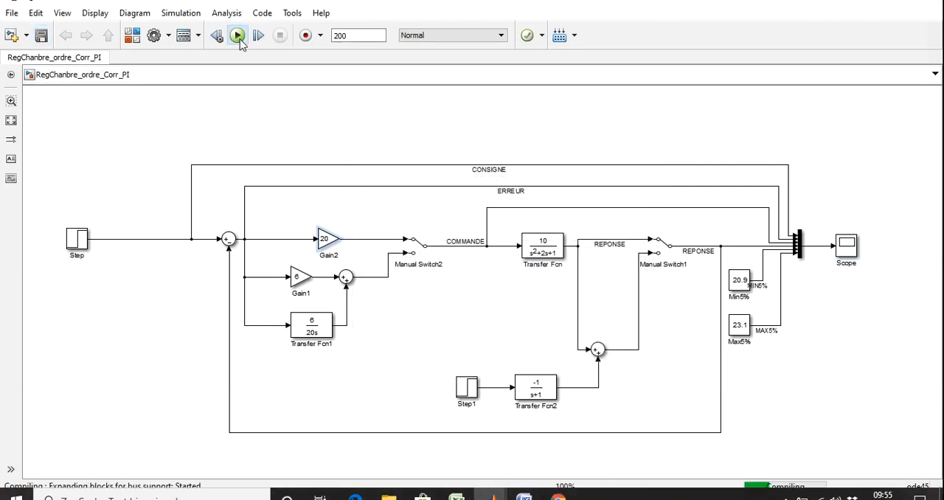
double_click(846, 251)
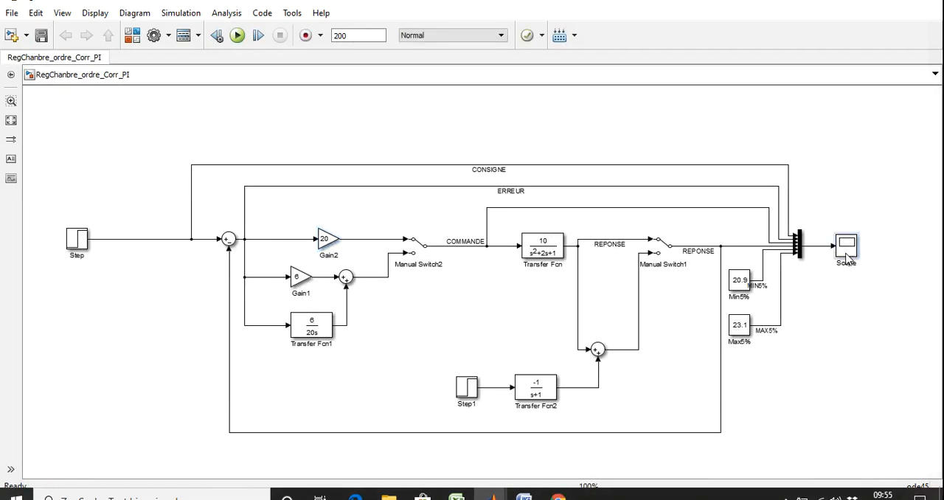
left_click_drag(714, 320, 720, 81)
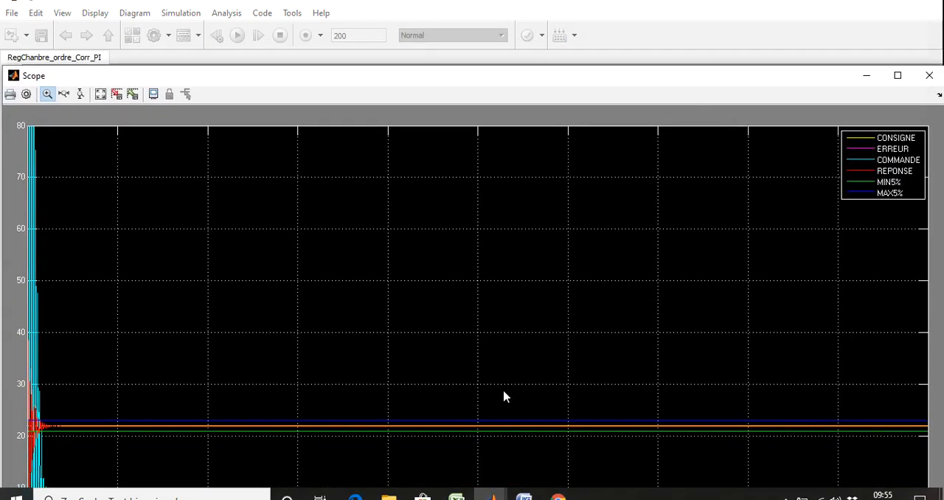
left_click(898, 75)
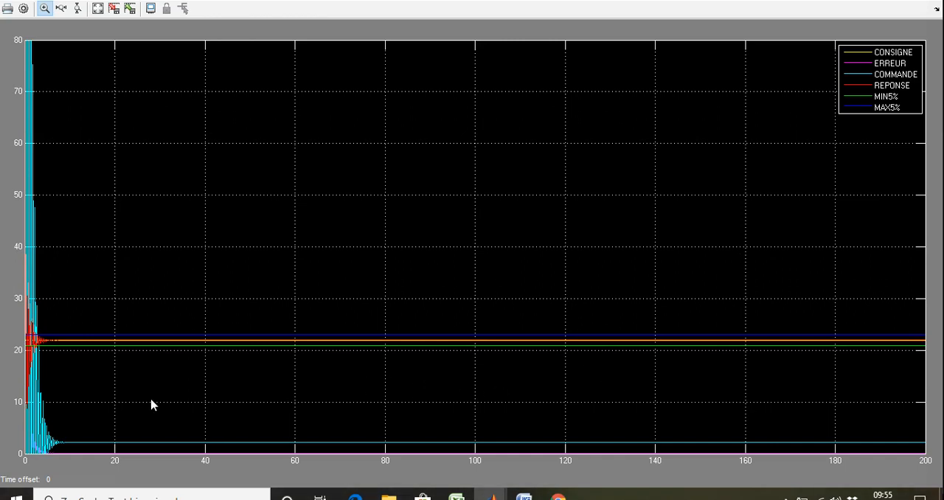
Step: Magnify the REPONSE oscillations around the MIN5% and MAX5% band over roughly the first 4 s, and autoscale the plot again
left_click_drag(152, 401, 3, 294)
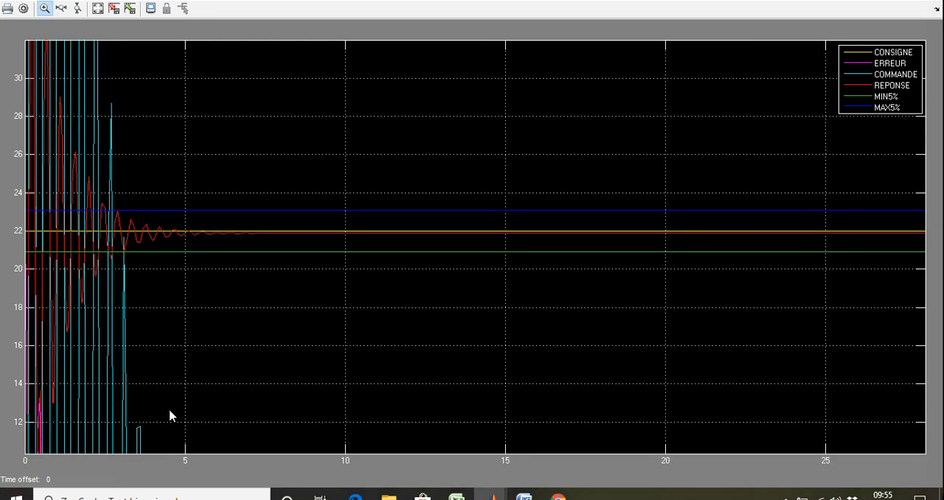
left_click_drag(151, 407, 5, 198)
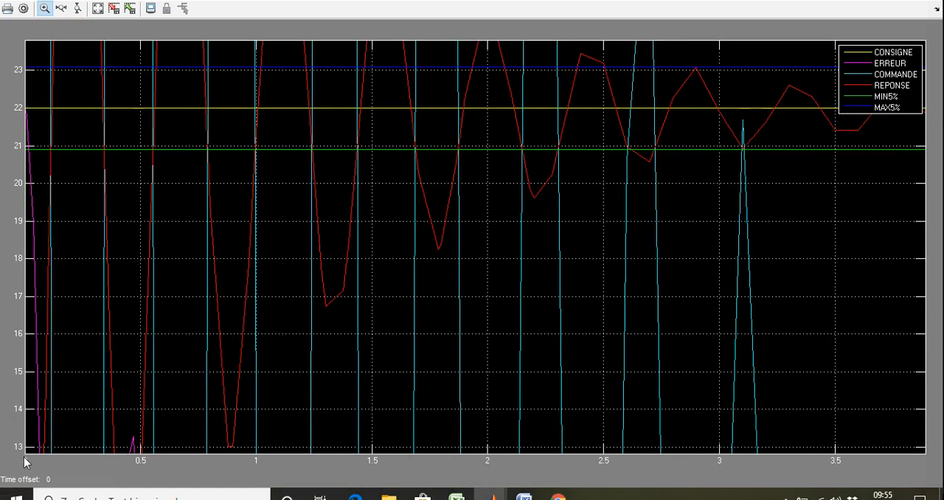
right_click(308, 288)
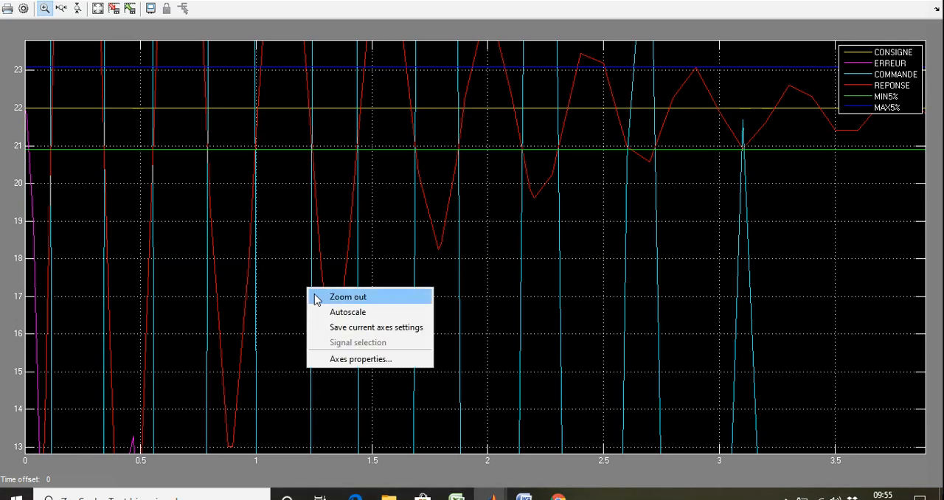
left_click(346, 312)
Step: Magnify the damped oscillations of ERREUR, COMMANDE and REPONSE over about the first 4.5 s, and restore the autoscaled plot
left_click_drag(124, 356, 25, 205)
left_click_drag(212, 355, 8, 152)
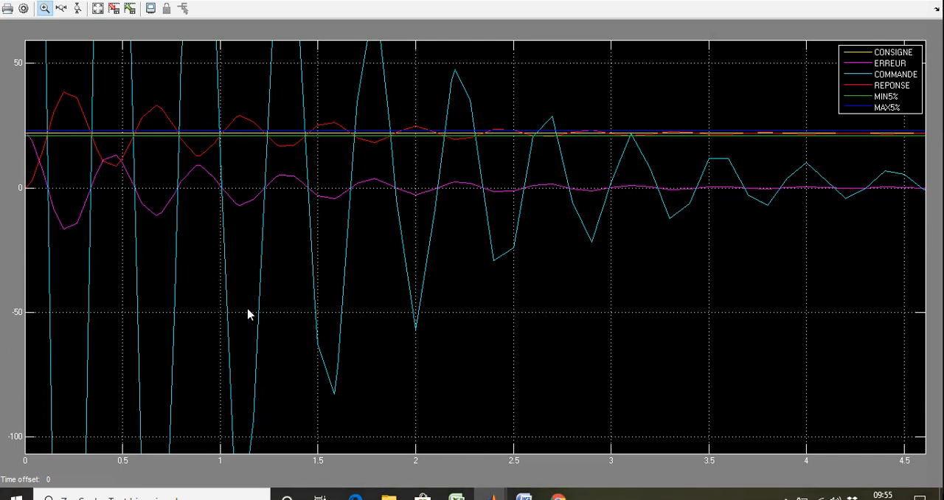
right_click(295, 244)
left_click(332, 272)
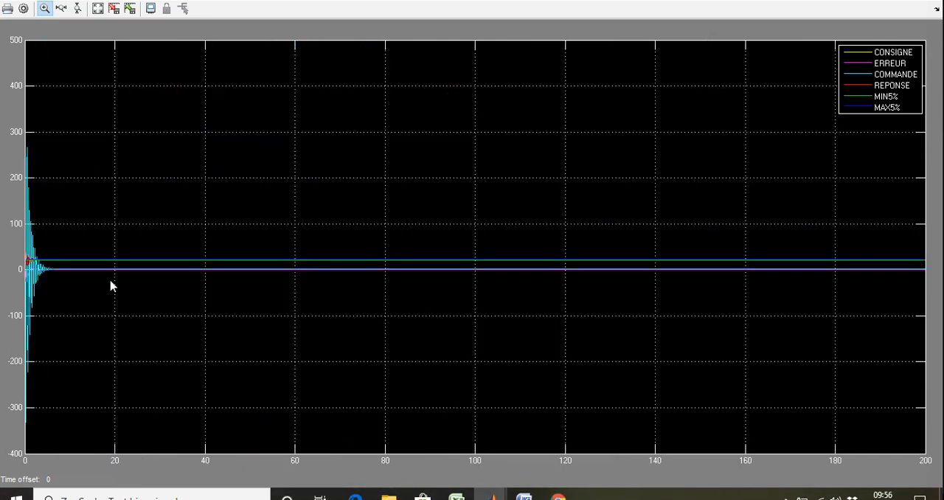
Step: Examine the positive and negative peaks of COMMANDE up close, autoscaling the plot after each one
left_click_drag(77, 247, 8, 124)
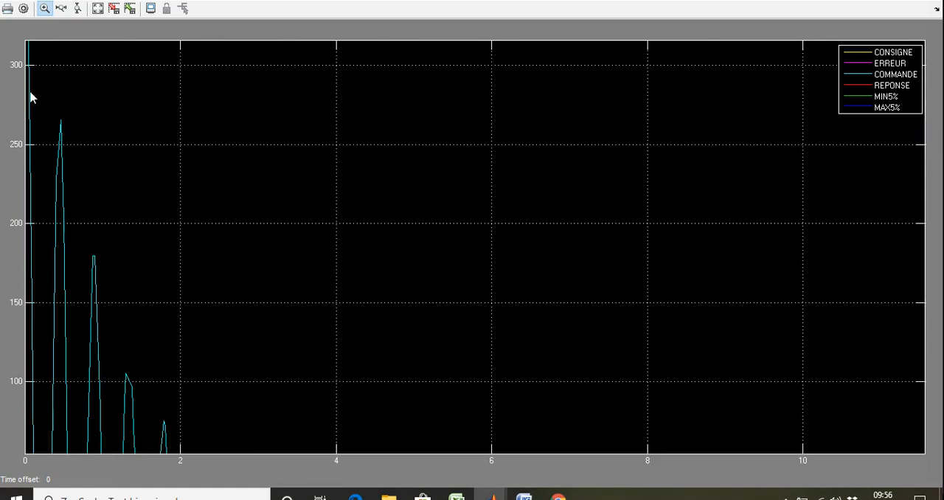
right_click(102, 265)
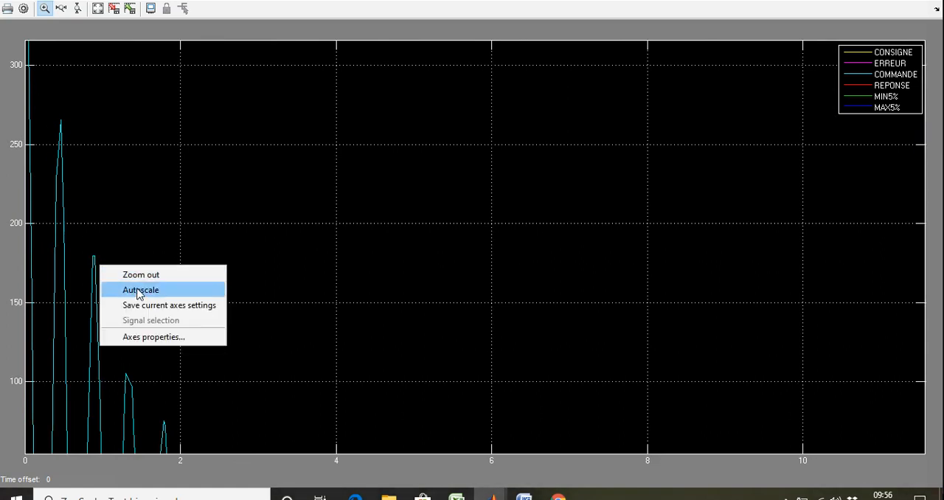
left_click(138, 291)
left_click_drag(65, 391, 4, 269)
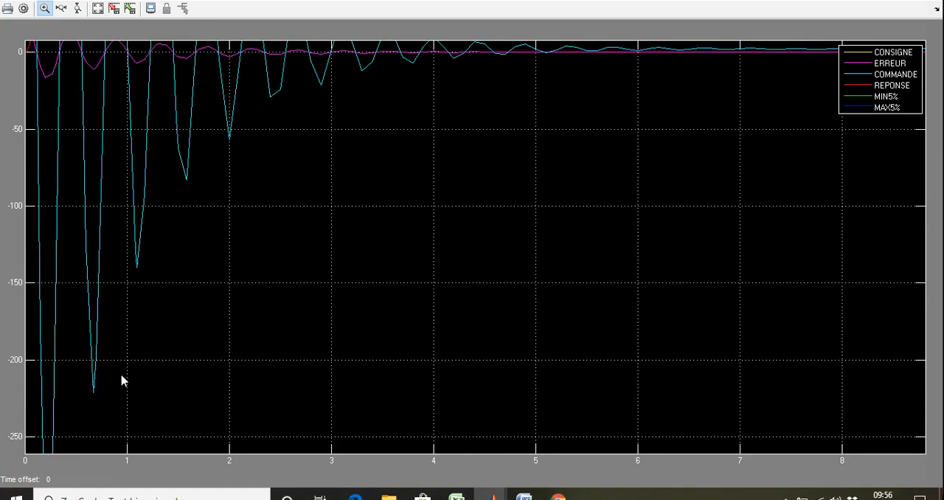
right_click(226, 270)
left_click(244, 289)
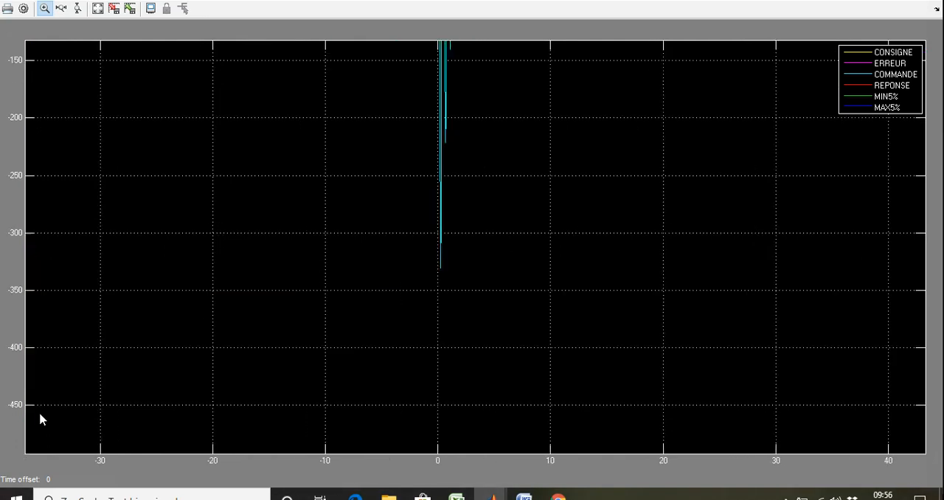
Step: Compare COMMANDE, REPONSE and ERREUR in two close-ups spanning about 5 s and 7 s, autoscaling after each
left_click_drag(48, 391, 2, 178)
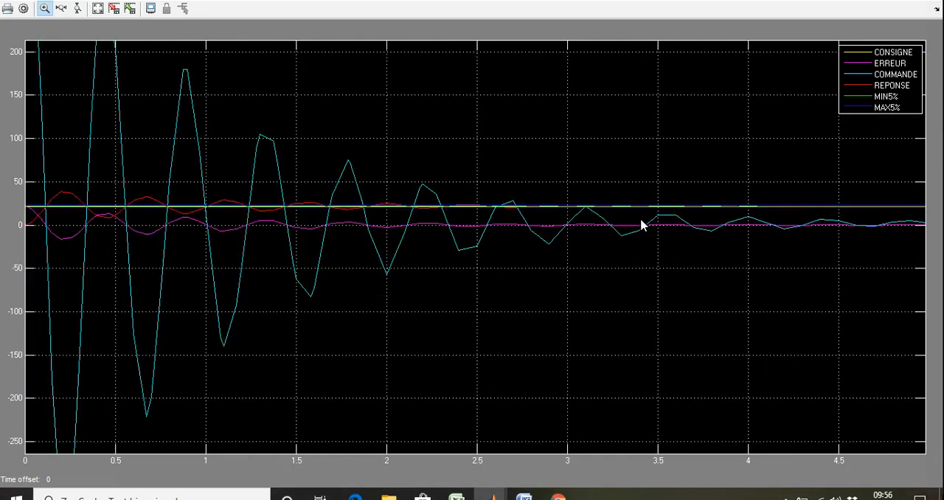
right_click(281, 295)
left_click(314, 321)
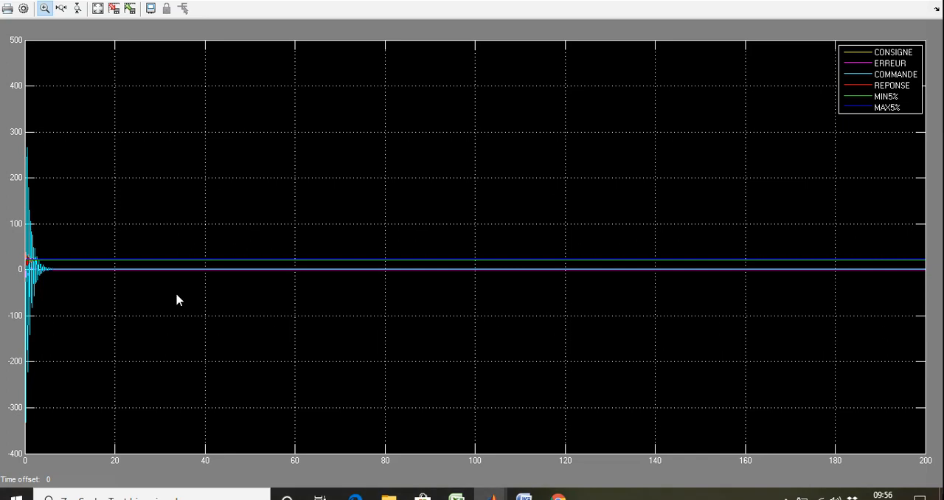
left_click_drag(56, 362, 6, 171)
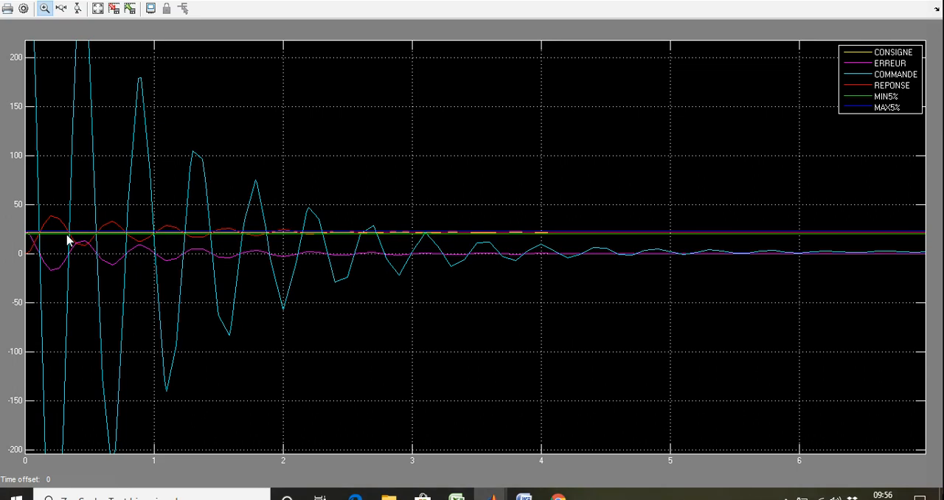
right_click(75, 299)
left_click(111, 318)
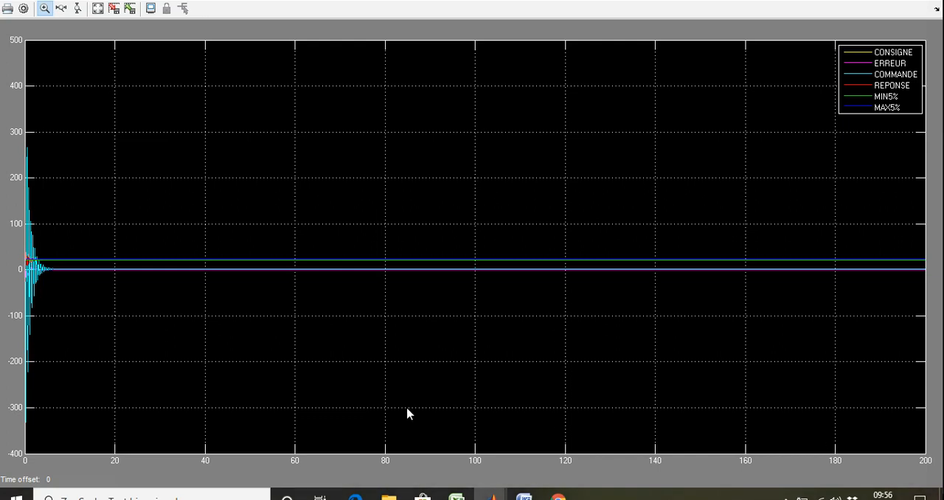
Step: Return to the block diagram and inspect Manual Switch2 and the controller branches feeding it
left_click(869, 2)
left_click(422, 264)
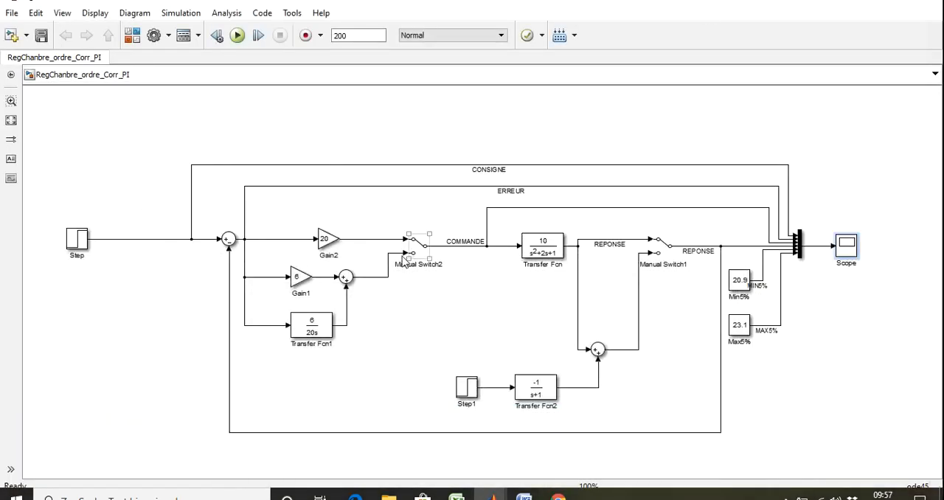
left_click(305, 332)
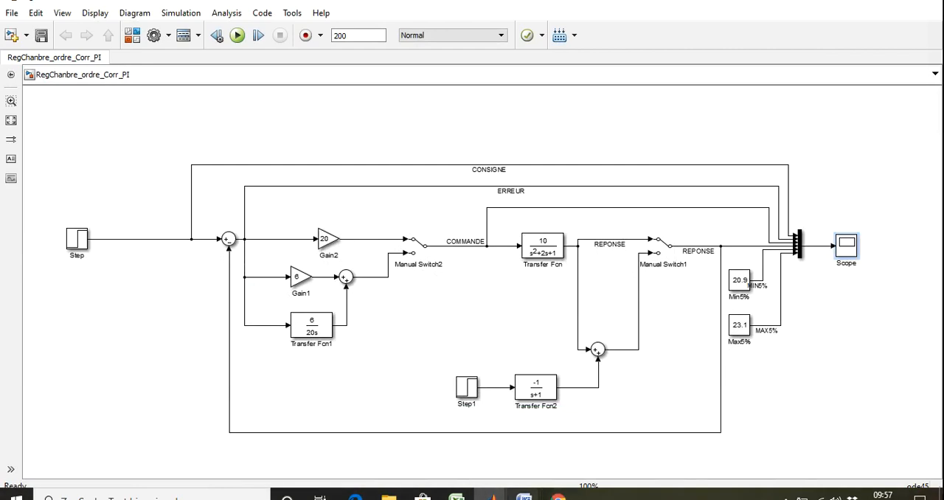
Step: Bring the scope back and magnify the steady-state curves between about 41 and 54 s
left_click(491, 494)
left_click(670, 443)
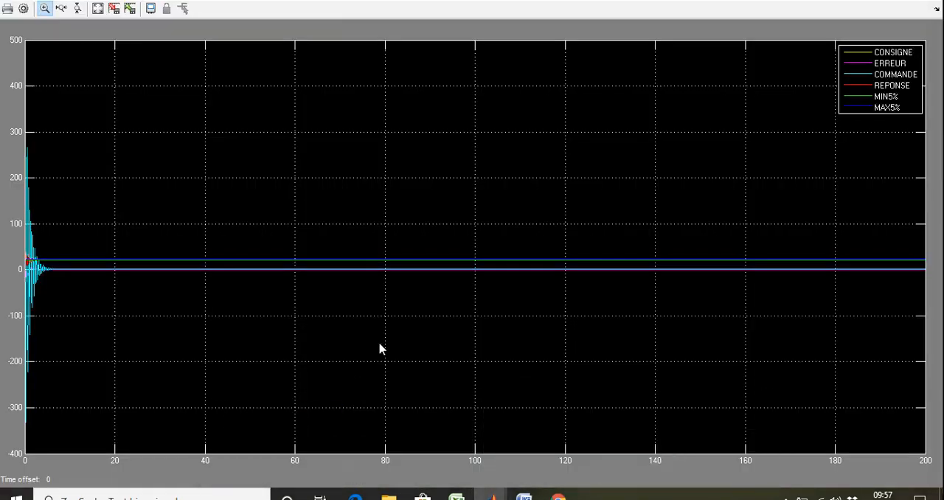
left_click_drag(383, 302, 164, 189)
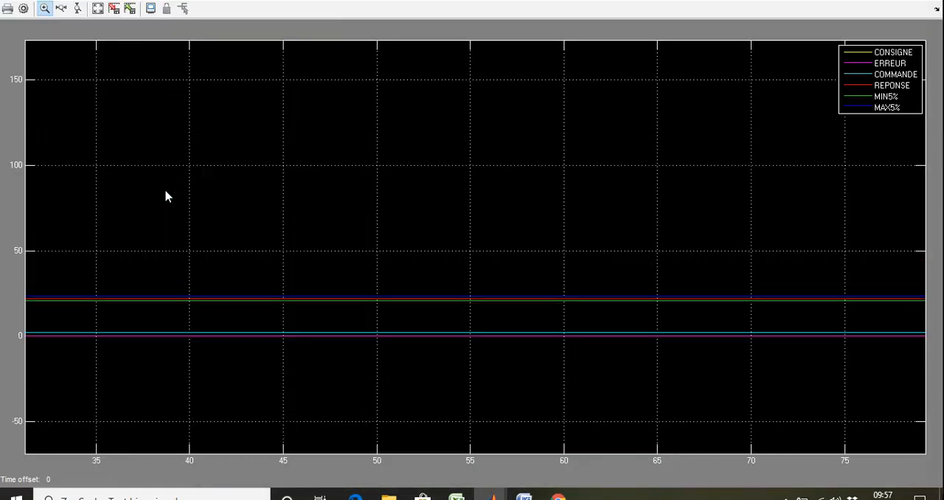
left_click_drag(458, 375, 202, 248)
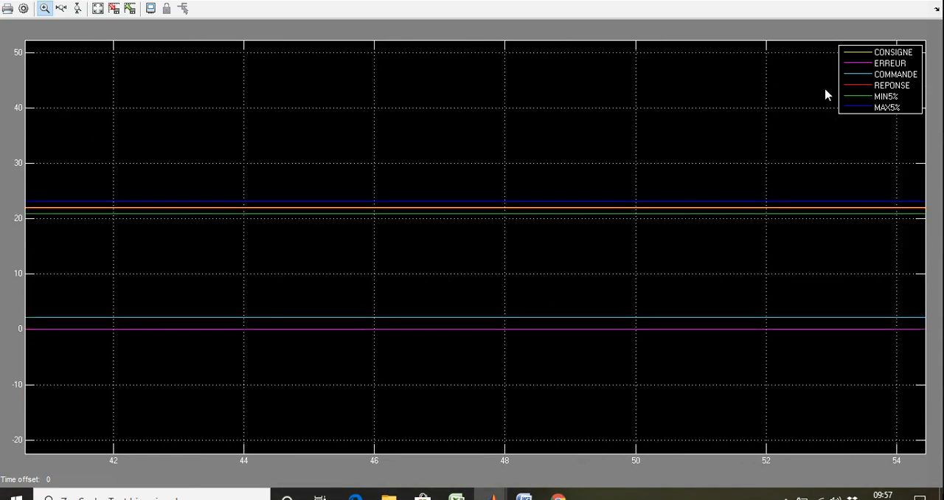
Step: Go back to the block diagram and set the gain of the Gain2 block to 2
left_click(869, 1)
double_click(323, 241)
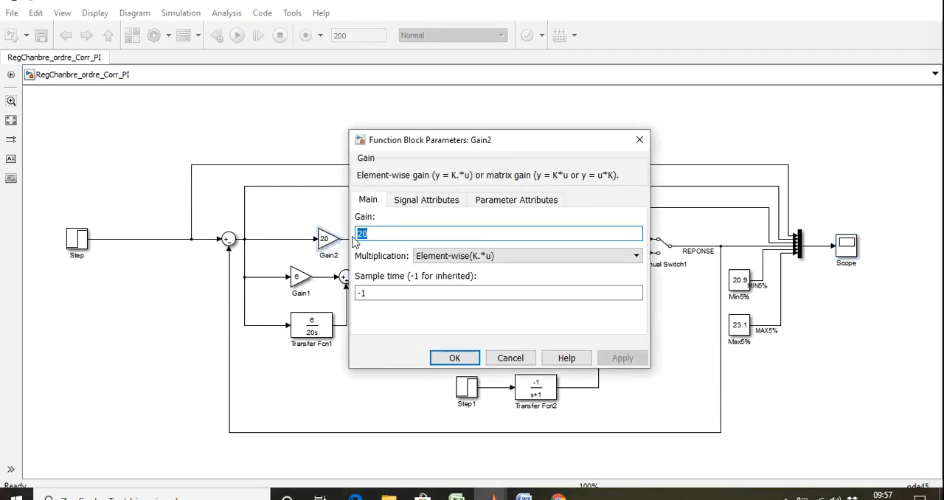
type("2")
left_click(623, 358)
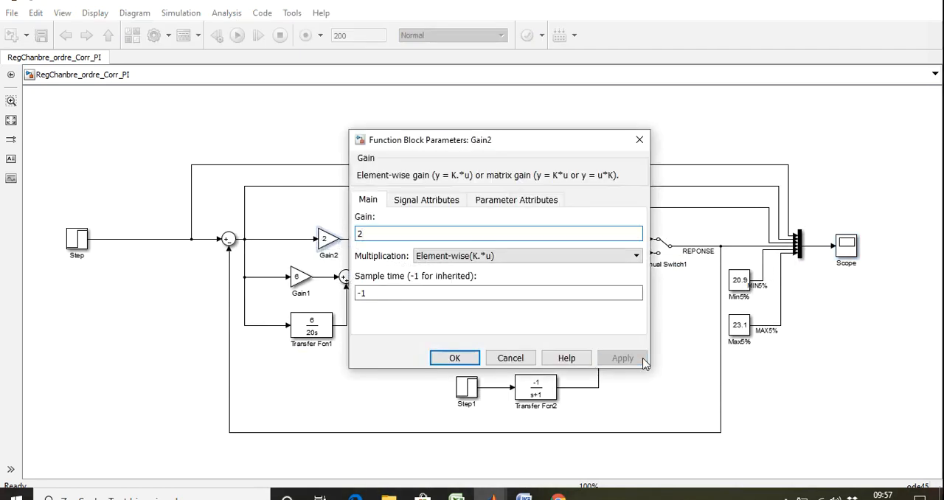
left_click(455, 358)
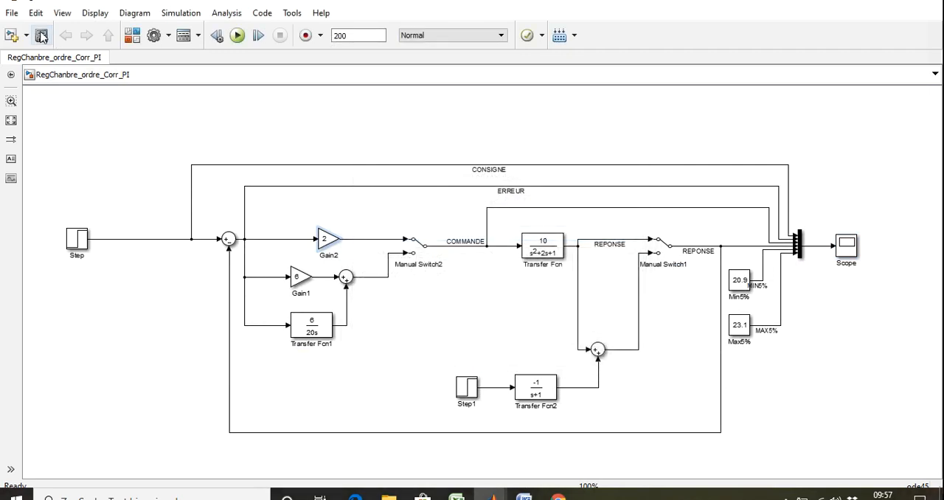
Step: Rerun the model and examine the COMMANDE and ERREUR oscillations and their steady-state levels up close in the scope
left_click(238, 37)
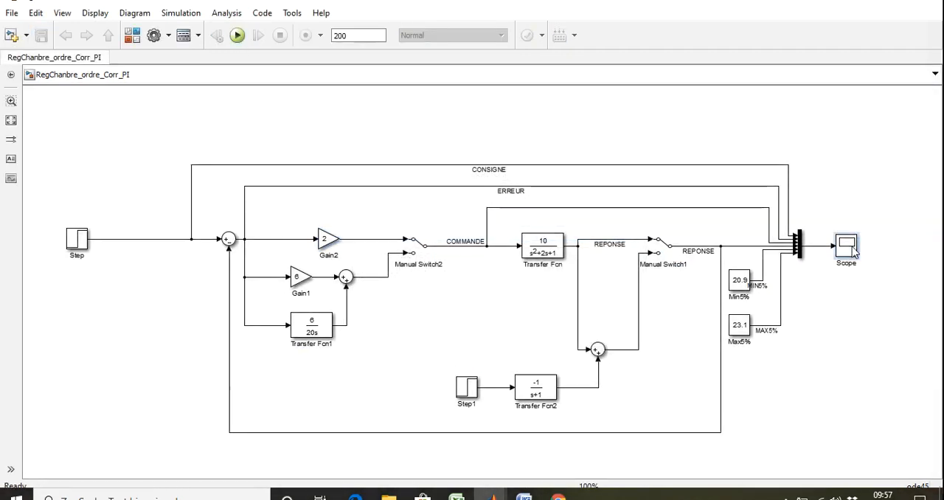
double_click(846, 246)
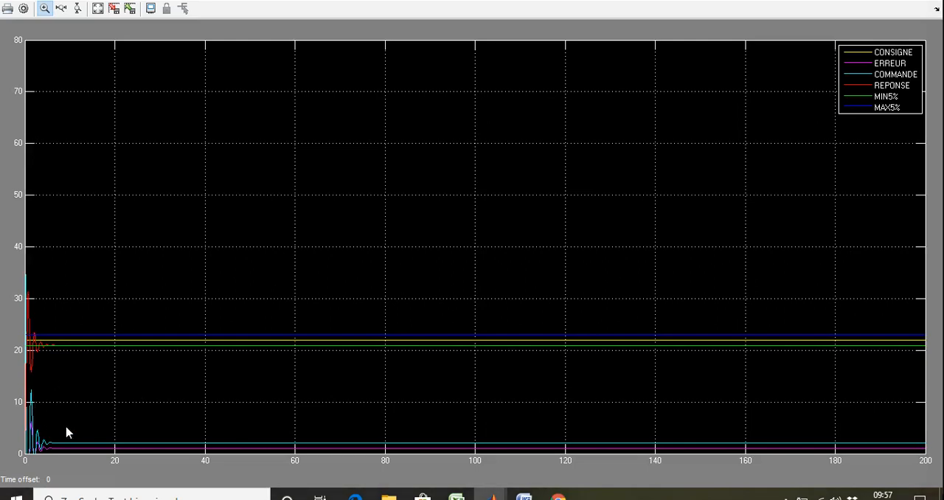
left_click_drag(28, 381, 95, 469)
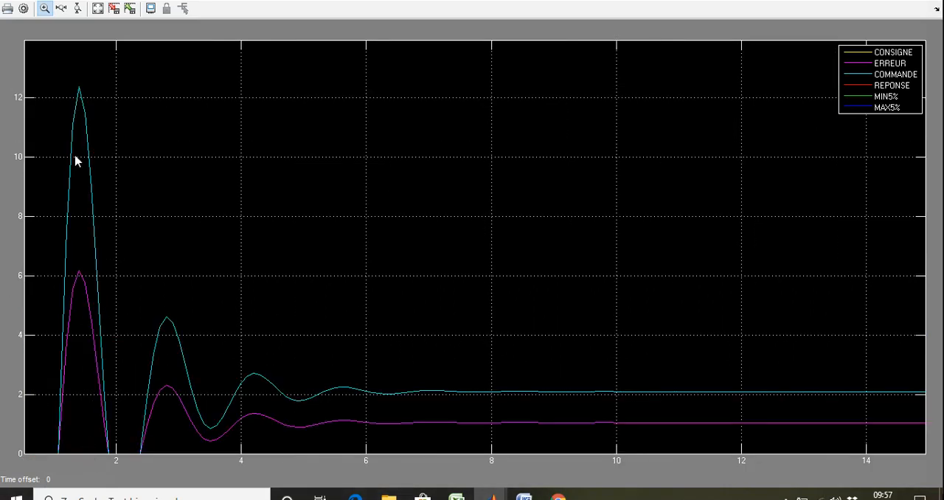
right_click(178, 206)
left_click(196, 226)
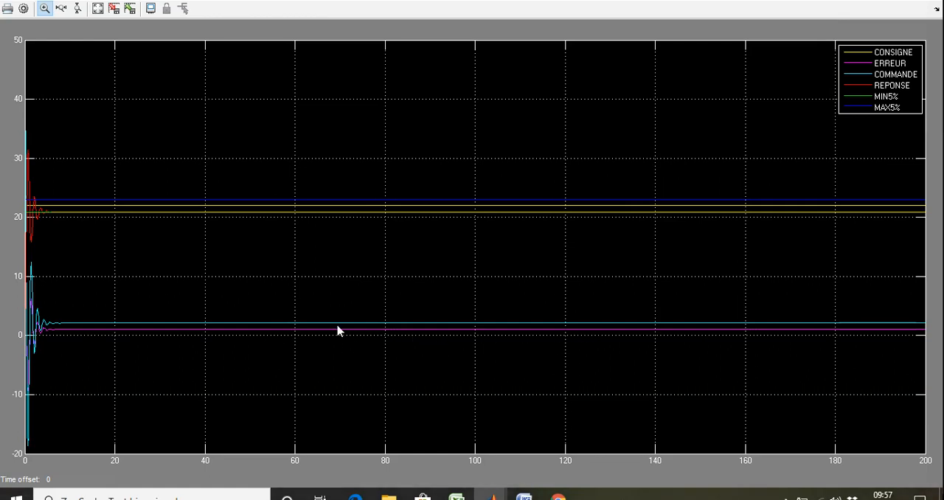
left_click_drag(312, 364, 20, 290)
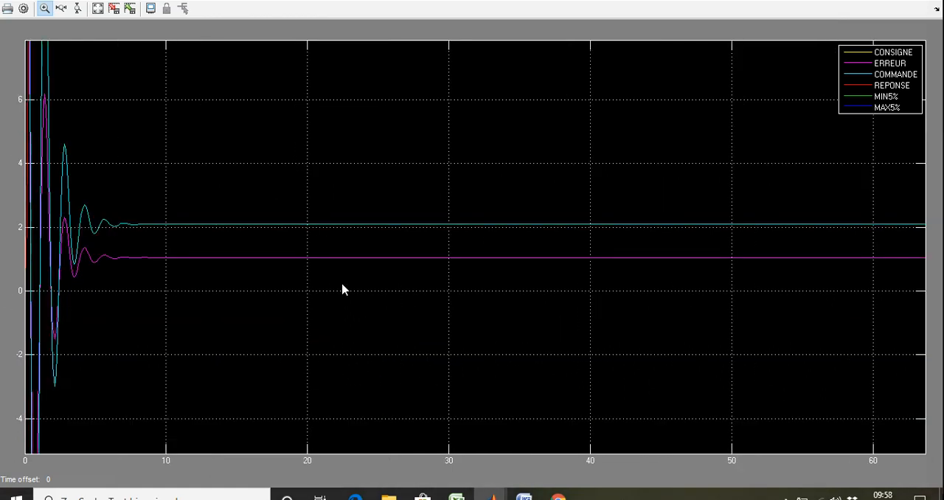
Step: Set Manual Switch1 to its lower input to include the disturbance branch, and check the Step1 block's parameters
left_click(869, 1)
double_click(660, 245)
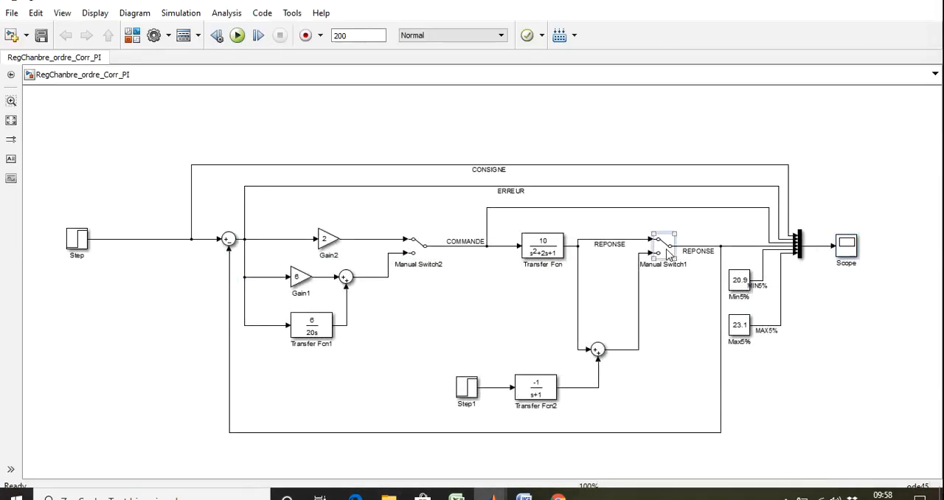
double_click(466, 386)
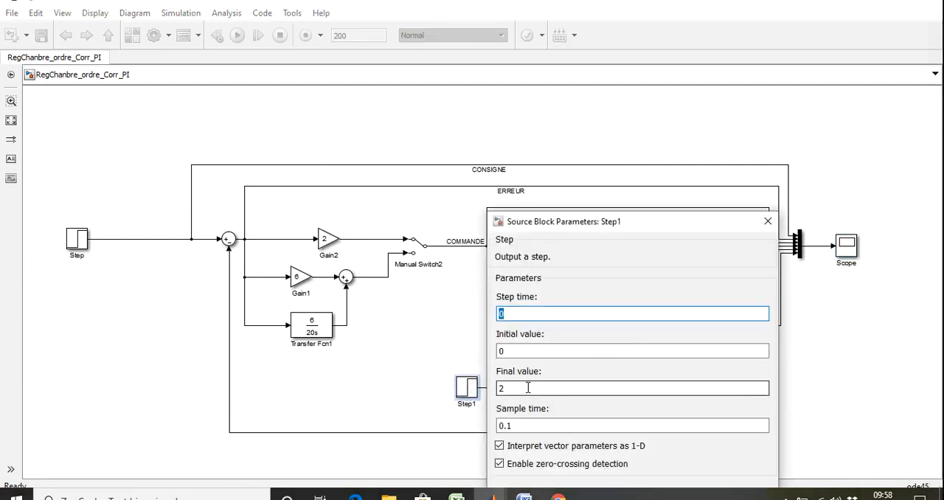
left_click(767, 221)
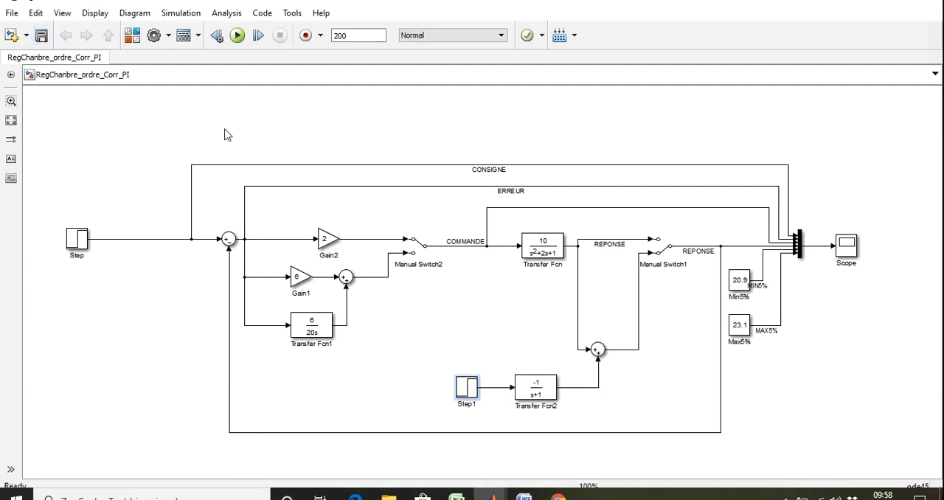
Step: Rerun the model, magnify the steady-state levels of COMMANDE and ERREUR in the scope, and restore the autoscaled plot
left_click(233, 42)
double_click(846, 248)
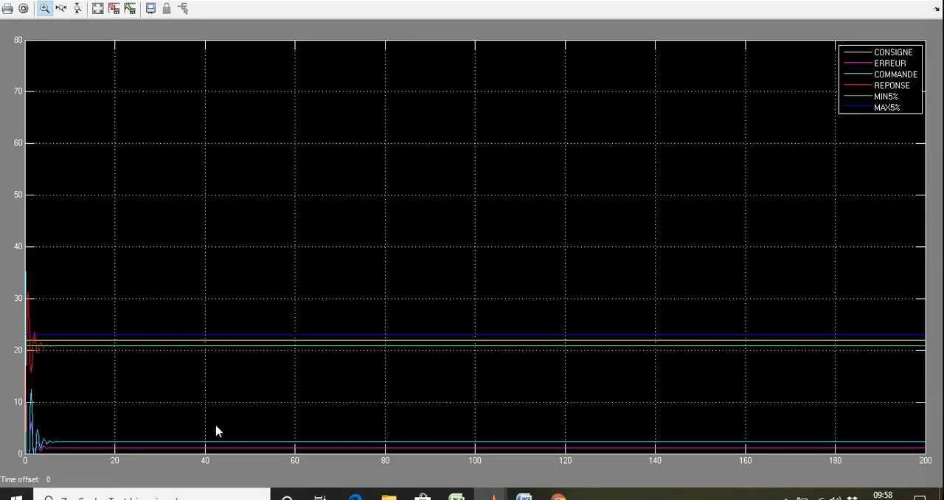
left_click_drag(116, 415, 361, 452)
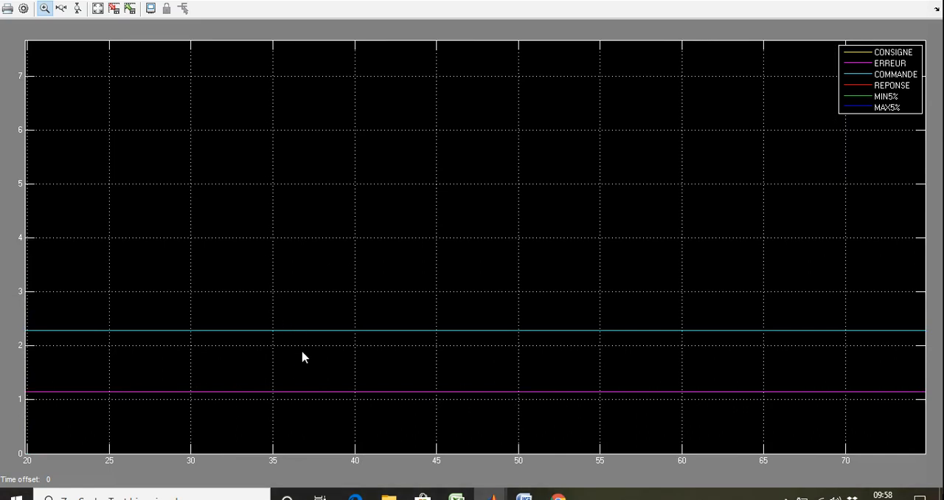
left_click_drag(151, 381, 2, 318)
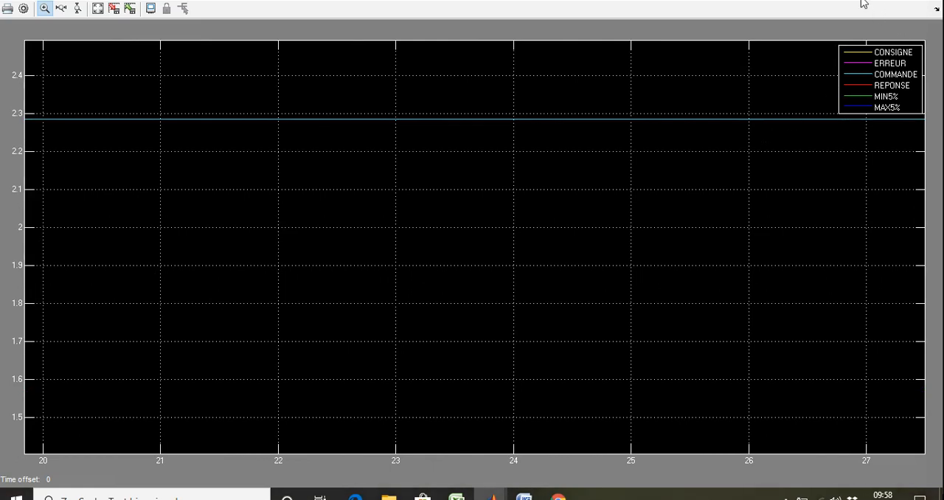
right_click(522, 249)
left_click(556, 273)
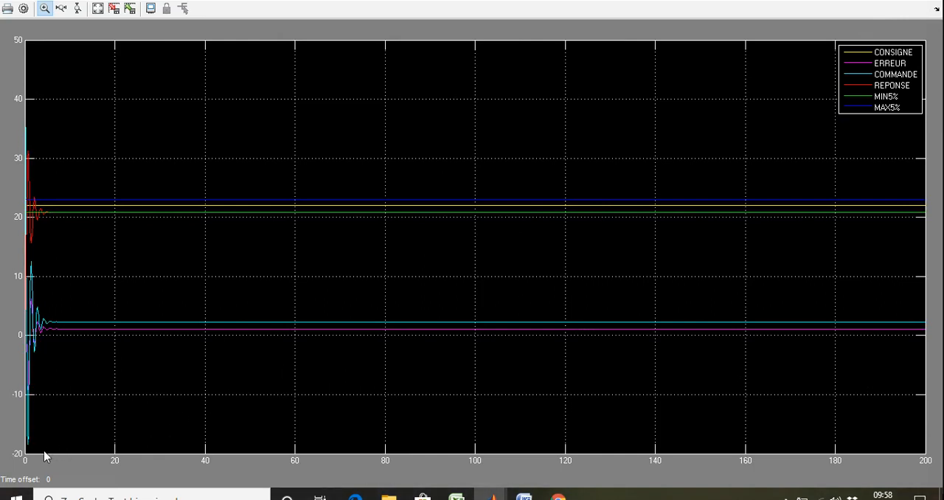
Step: Magnify the first negative peaks of COMMANDE and ERREUR, and autoscale the plot again
left_click_drag(44, 450, 4, 375)
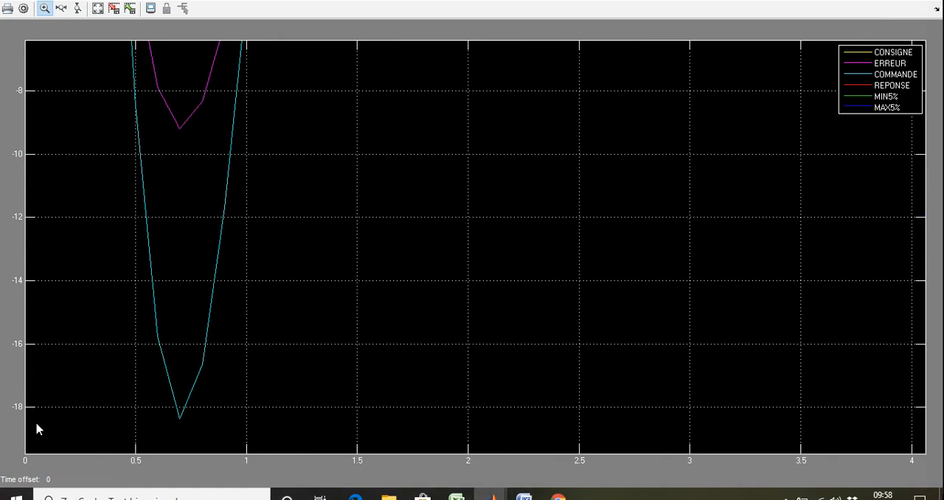
right_click(246, 354)
left_click(272, 379)
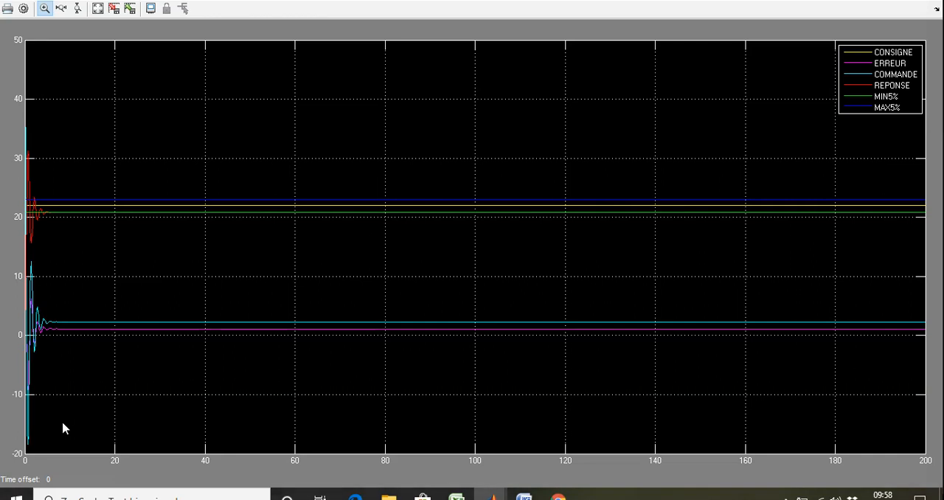
Step: Magnify the early COMMANDE and ERREUR oscillations in the scope, and return to the block diagram
left_click_drag(51, 445, 3, 274)
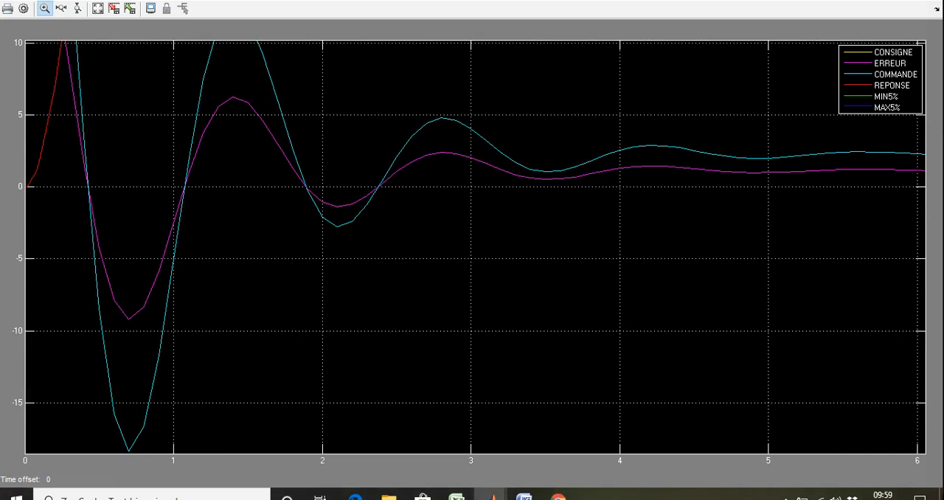
key("alt+Tab")
left_click(539, 395)
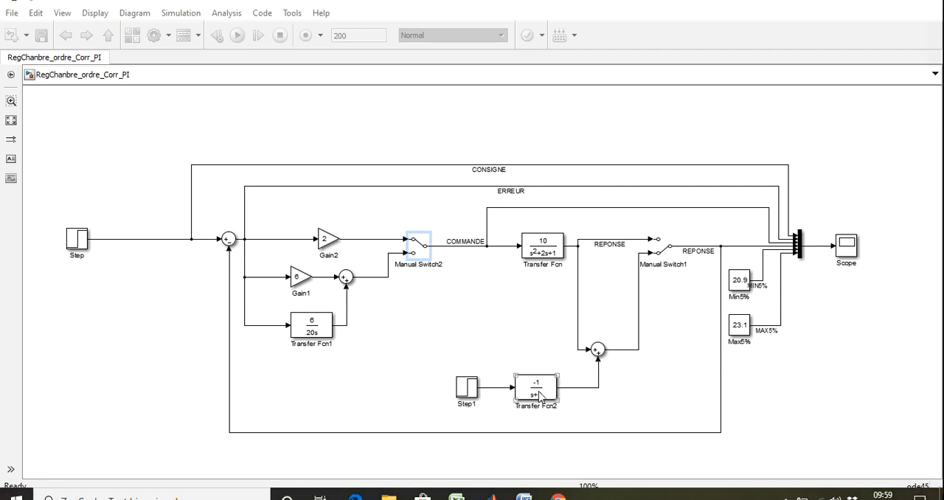
Step: Set Manual Switch2 to its lower input for the PI branch and Manual Switch1 to its upper input to exclude the disturbance
double_click(422, 249)
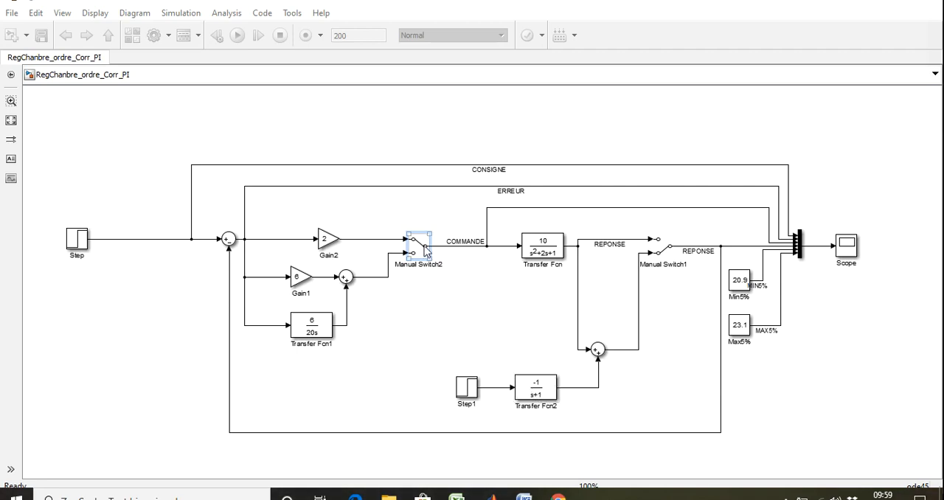
left_click(667, 262)
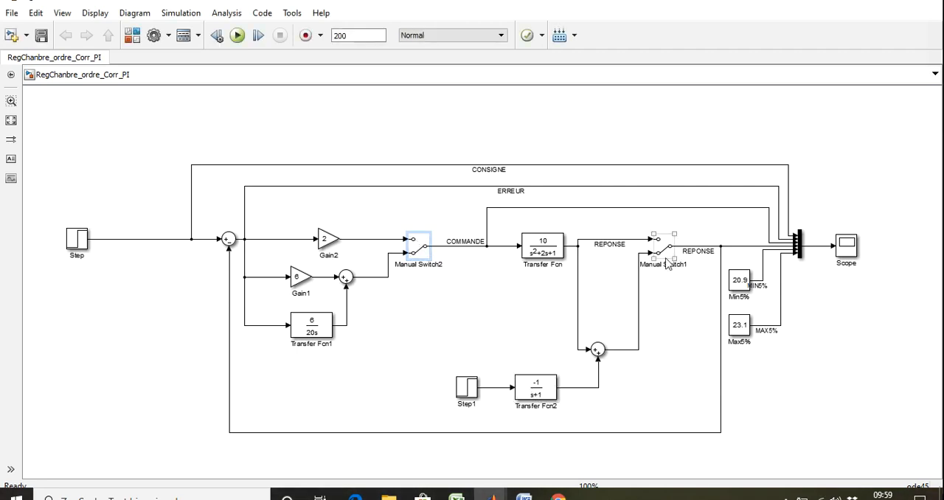
double_click(667, 258)
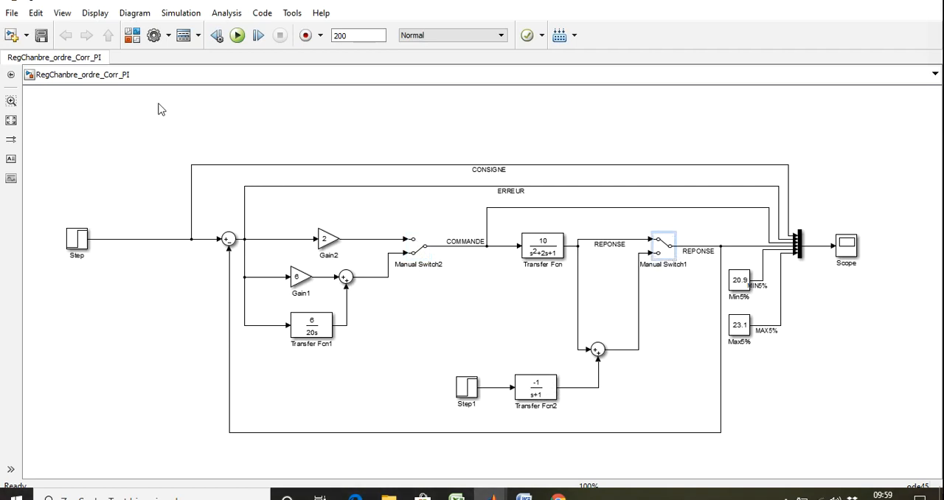
Step: Run the model with the PI controller, and autoscale the resulting curves in the scope
left_click(238, 36)
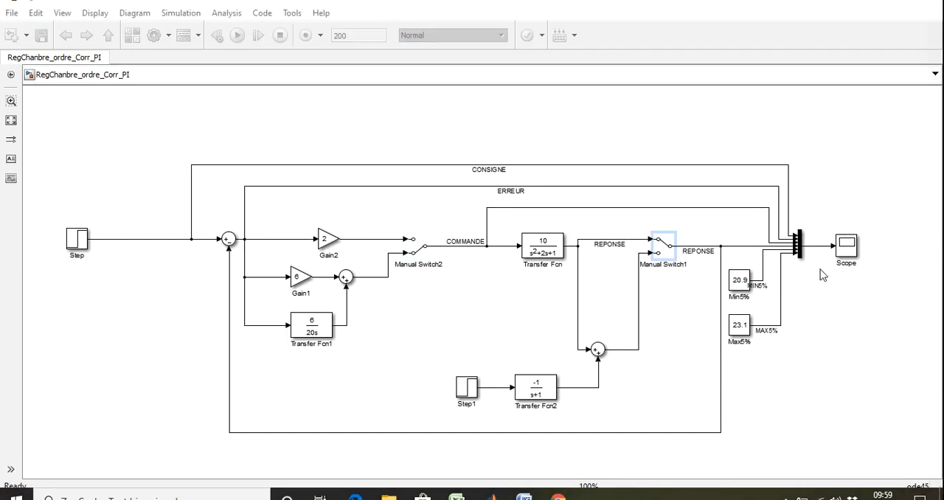
double_click(847, 247)
right_click(365, 359)
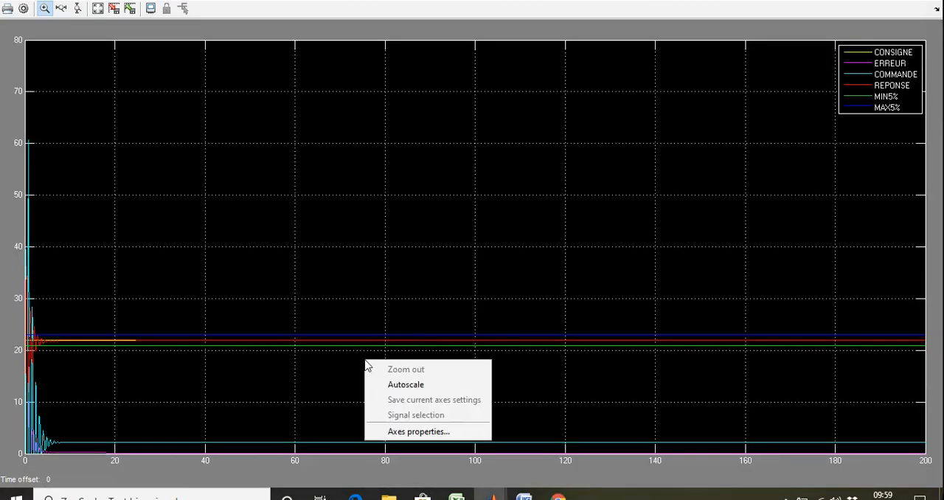
left_click(395, 382)
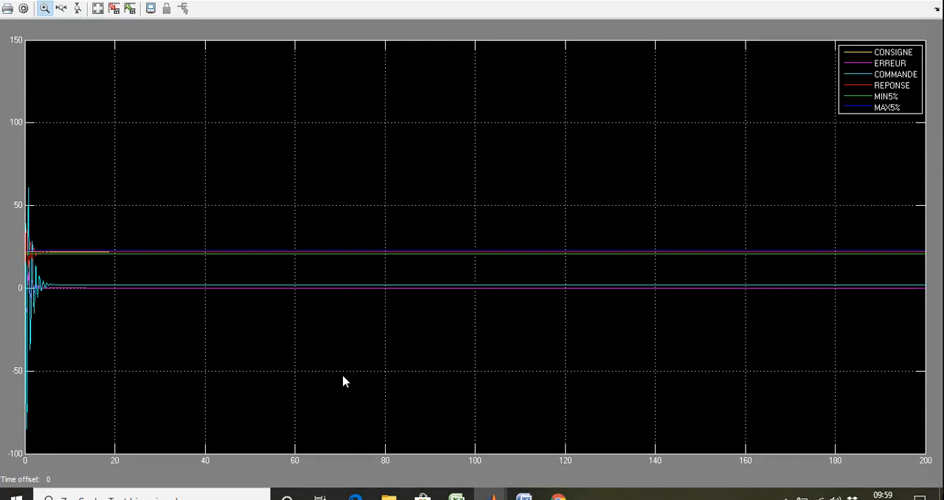
Step: Magnify the steady-state levels of COMMANDE and ERREUR around zero, and restore the autoscaled plot
left_click_drag(291, 307, 115, 263)
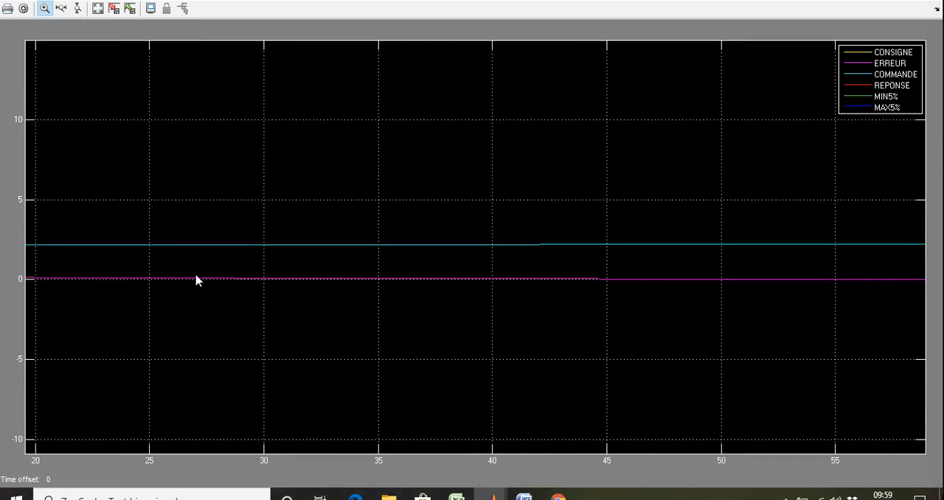
right_click(293, 244)
left_click(321, 261)
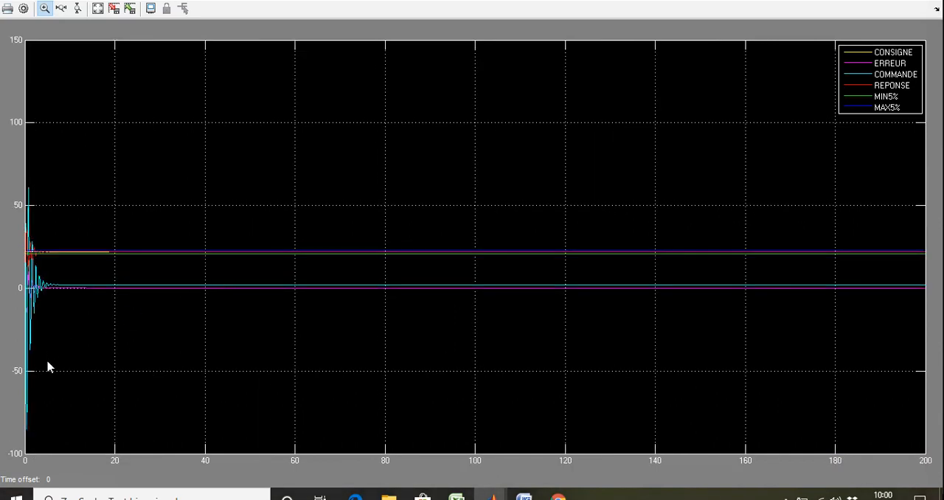
Step: Magnify the first two seconds of the oscillations to examine the COMMANDE, ERREUR and REPONSE peaks, and autoscale again
left_click_drag(35, 434, 10, 170)
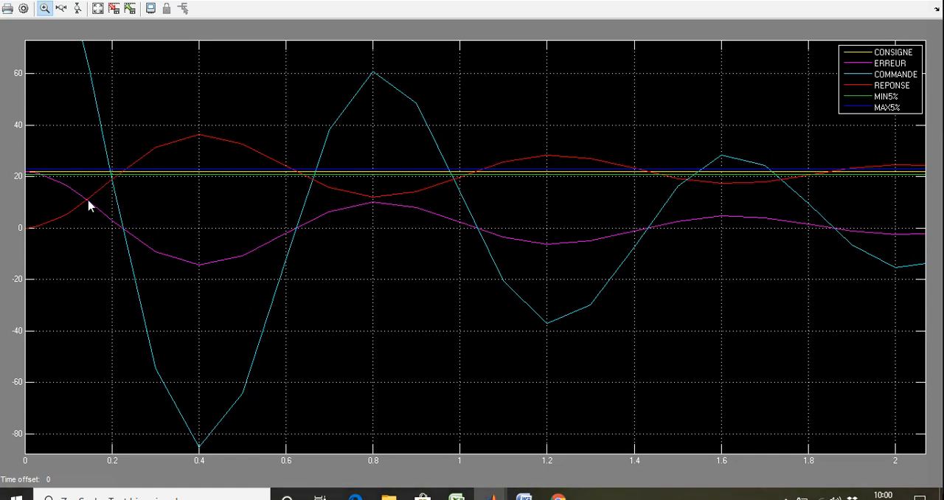
right_click(201, 370)
left_click(212, 386)
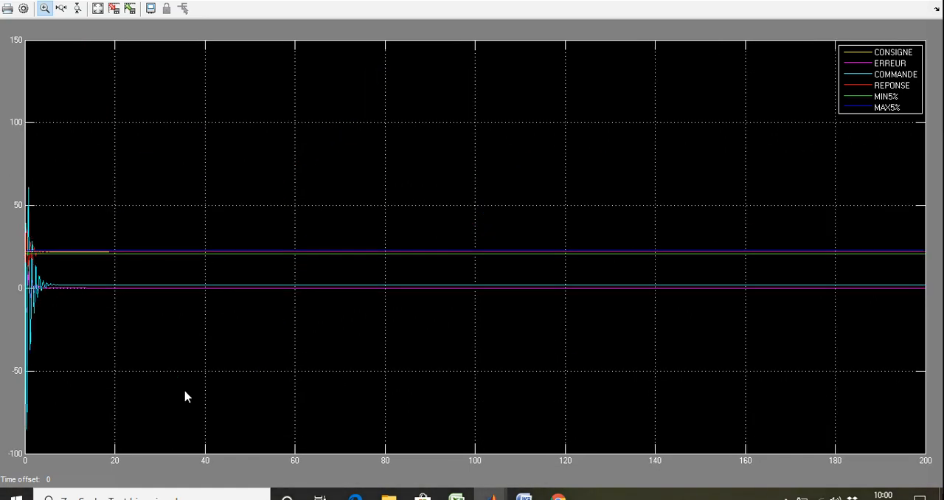
Step: Magnify the settled REPONSE against CONSIGNE and the MIN5% and MAX5% limits, and restore the autoscaled plot
left_click_drag(282, 296, 81, 190)
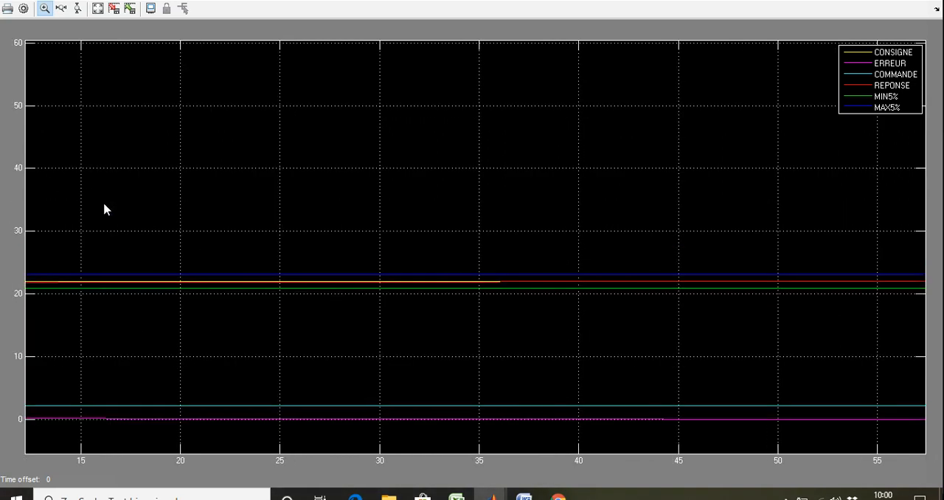
left_click_drag(479, 343, 1, 263)
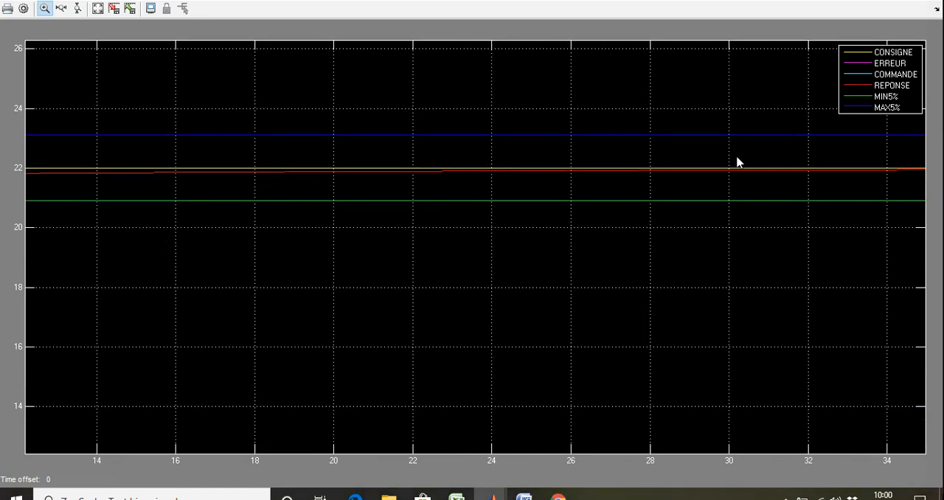
right_click(308, 306)
left_click(331, 329)
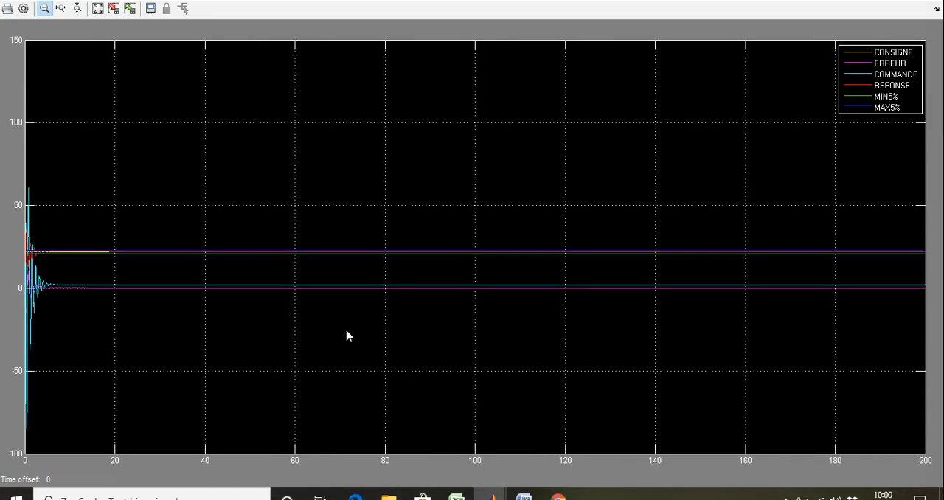
Step: Magnify roughly the first 11 seconds of the PI transient to examine how the curves settle, and autoscale the plot
left_click_drag(77, 306, 15, 185)
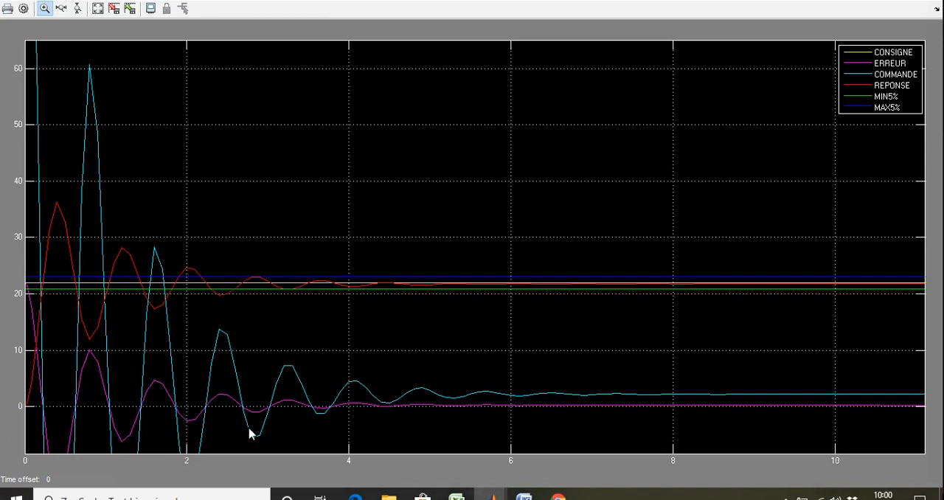
right_click(575, 274)
left_click(644, 304)
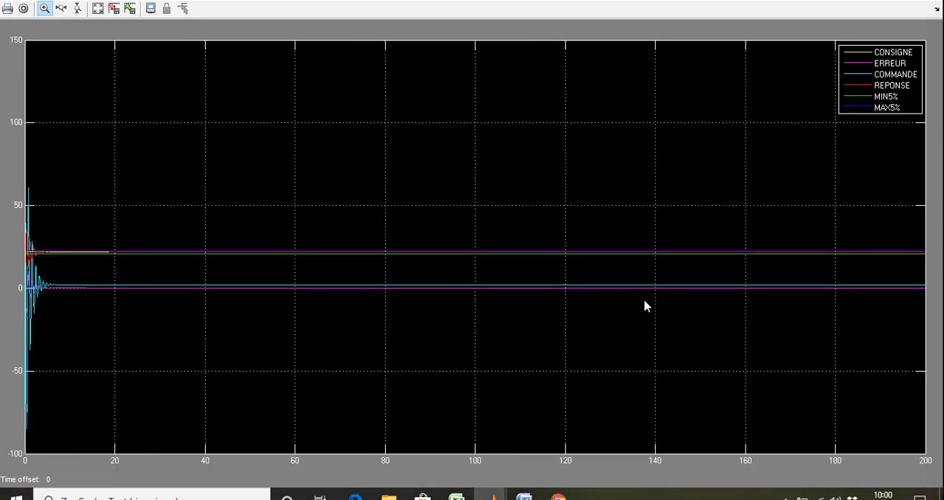
Step: Put the scope away, set Manual Switch1 to its lower input to include the disturbance, and rerun the model
left_click(871, 1)
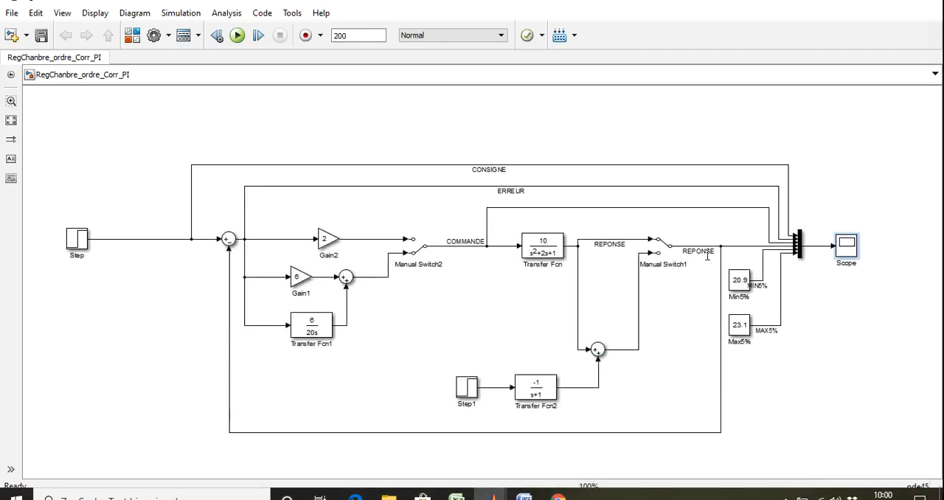
double_click(658, 255)
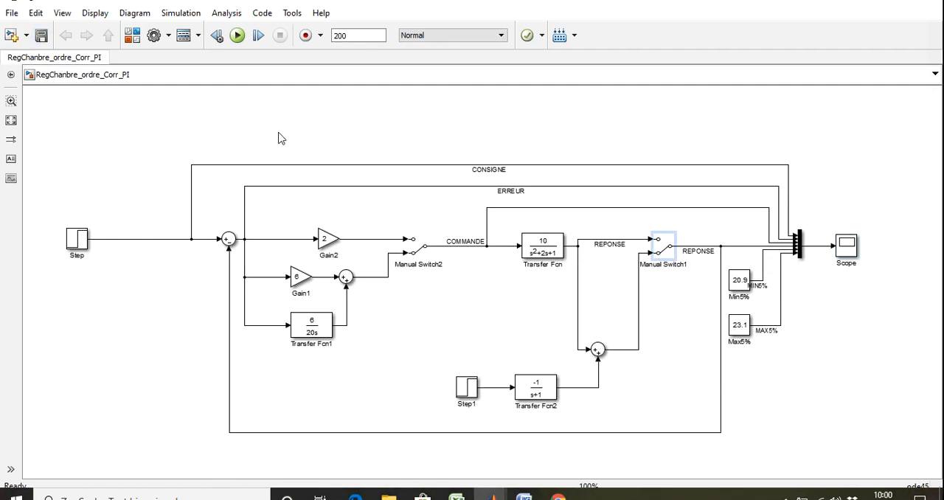
left_click(237, 37)
Step: Reopen the scope from the model and autoscale the curves of the run with disturbance
left_click(491, 494)
left_click(669, 452)
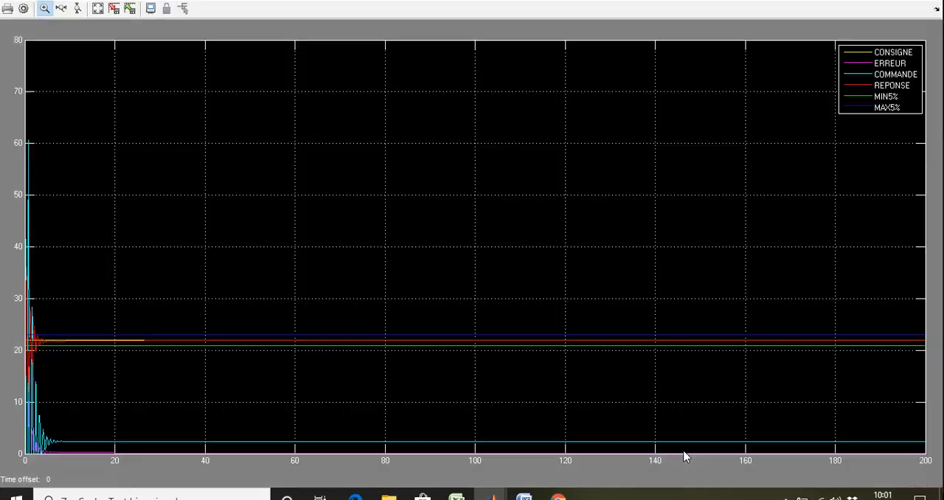
left_click(863, 2)
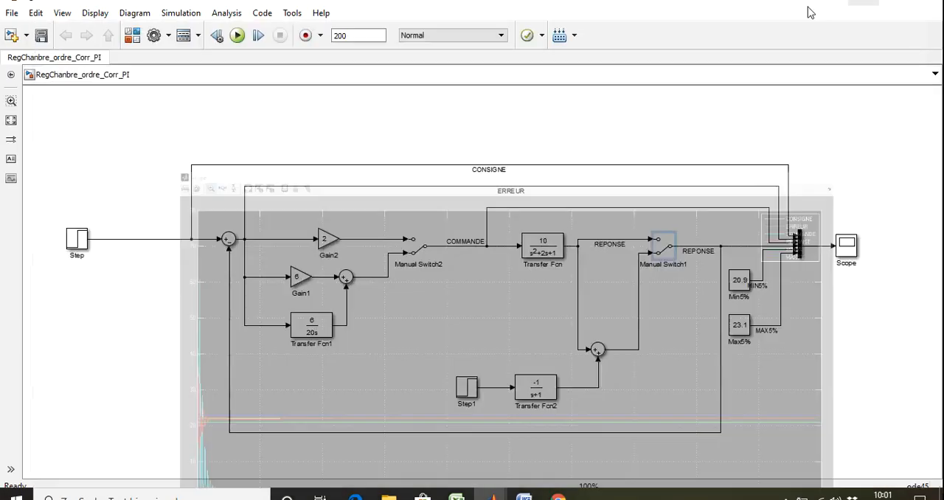
double_click(850, 247)
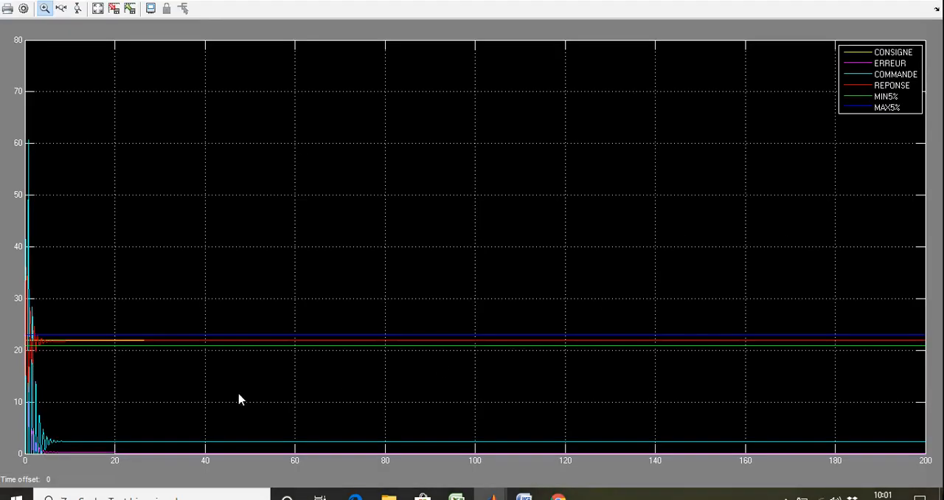
right_click(238, 399)
left_click(280, 417)
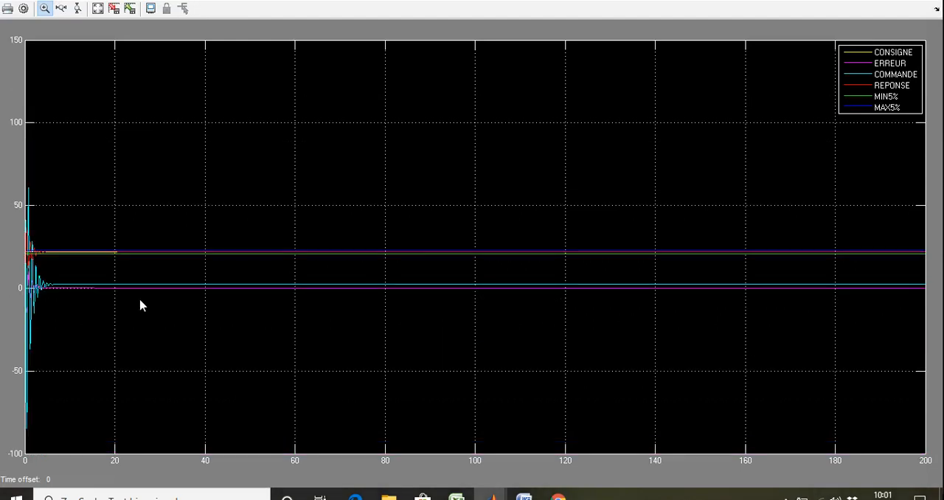
Step: Magnify roughly the first 43 seconds of the disturbed PI response, and restore the autoscaled plot
left_click_drag(220, 351, 30, 219)
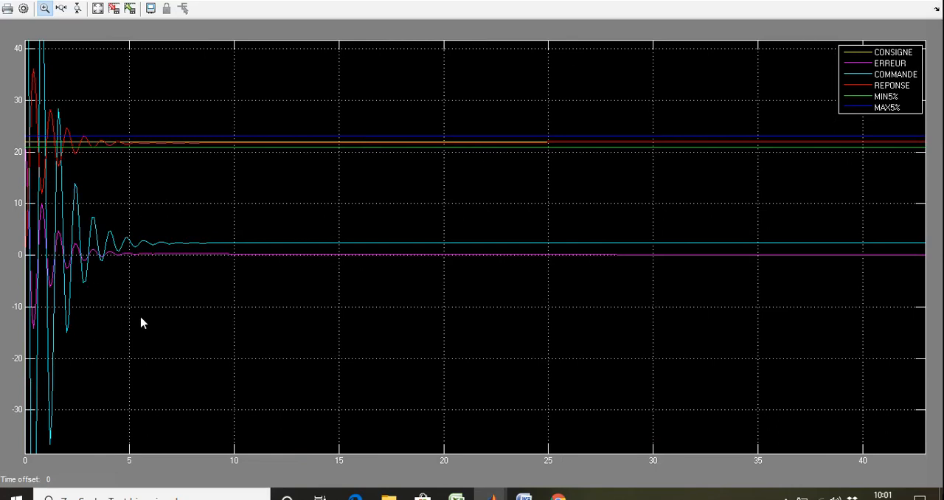
right_click(145, 342)
left_click(184, 366)
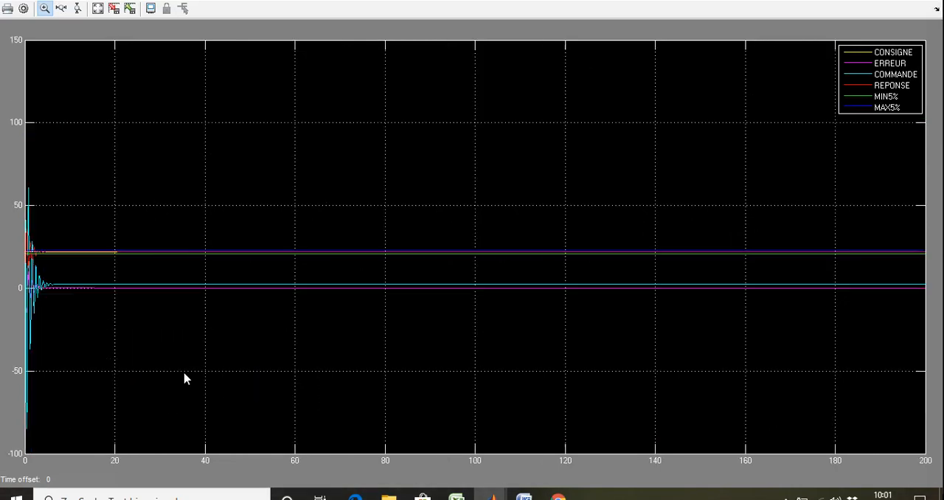
Step: Magnify roughly the first six seconds of the disturbed response to examine the COMMANDE and ERREUR peaks, and autoscale again
left_click_drag(53, 445, 3, 169)
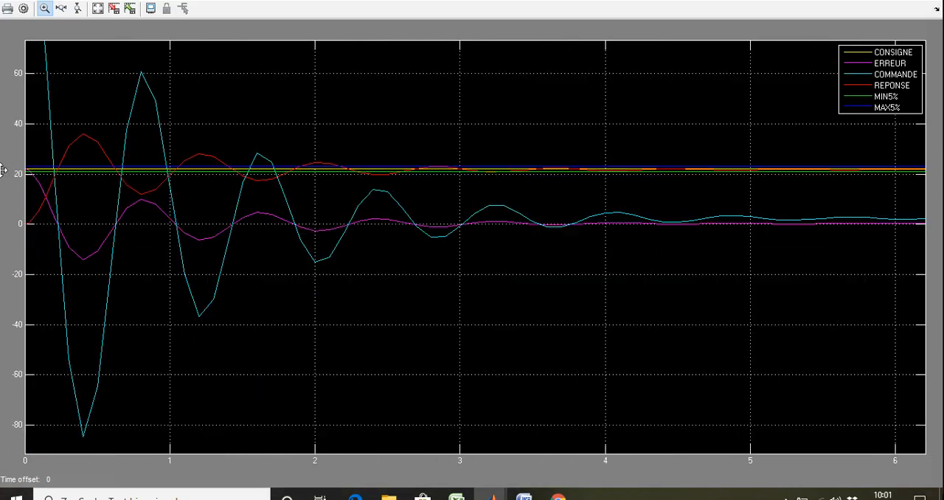
right_click(376, 332)
left_click(404, 353)
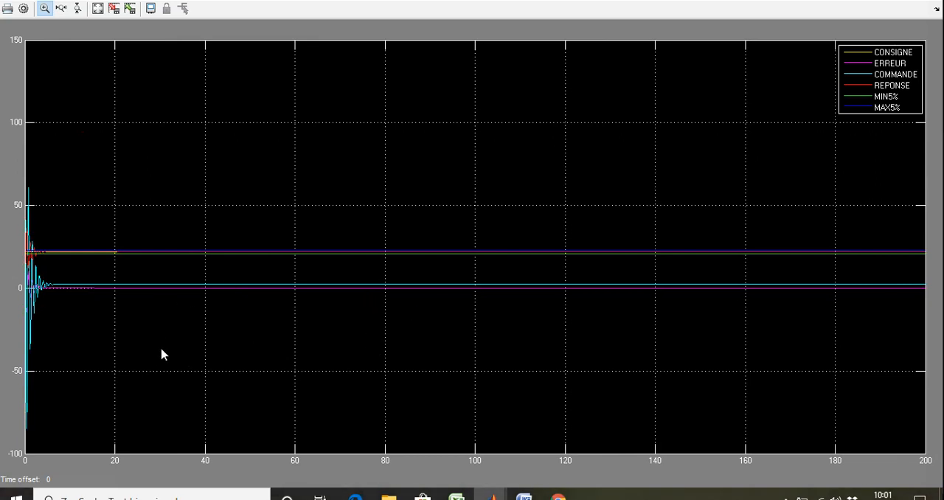
Step: Magnify the transient in two stages to examine when REPONSE enters the 5% band around CONSIGNE, and restore the autoscaled plot
left_click_drag(138, 339, 4, 183)
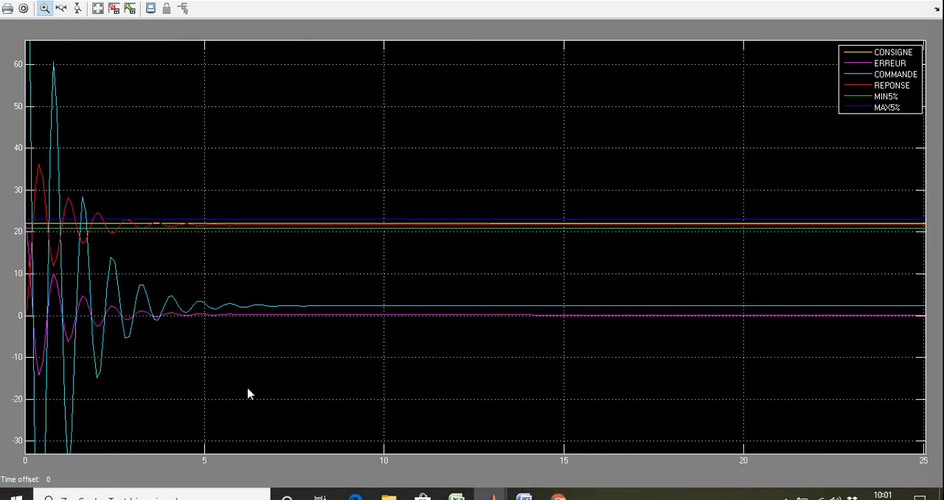
left_click_drag(188, 415, 4, 131)
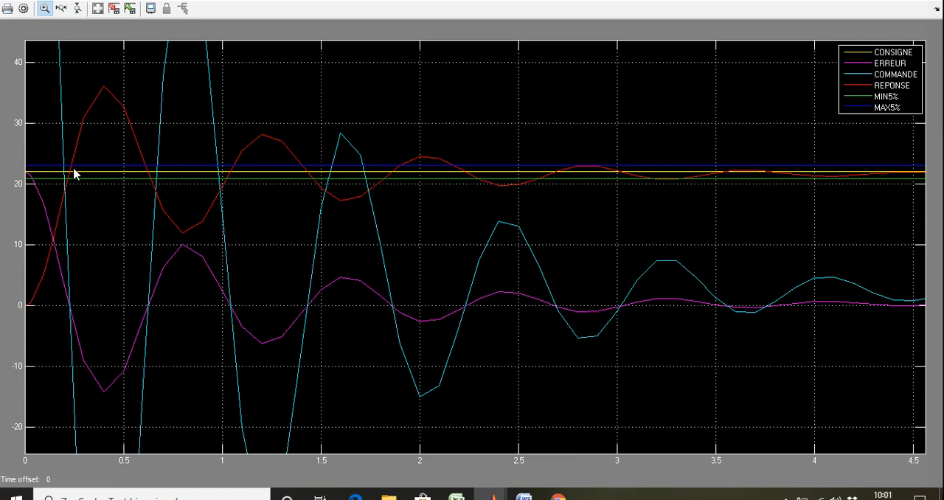
right_click(519, 197)
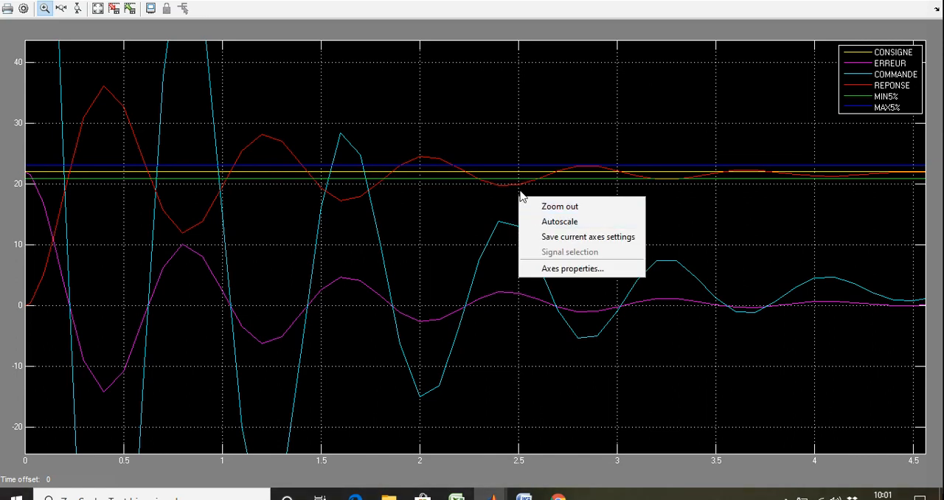
left_click(580, 222)
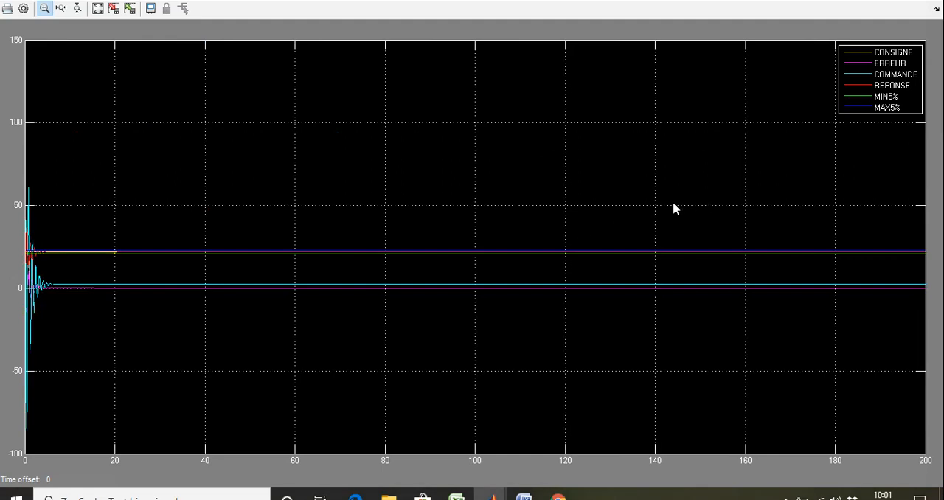
Step: Put the scope away, delete the Gain2 block from the proportional branch, and set Manual Switch2 to its upper input
left_click(870, 2)
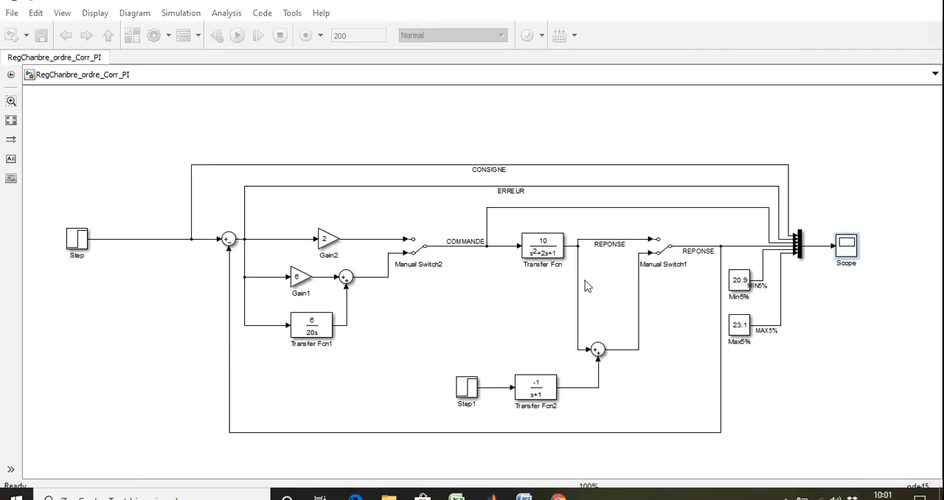
left_click(337, 241)
key("Delete")
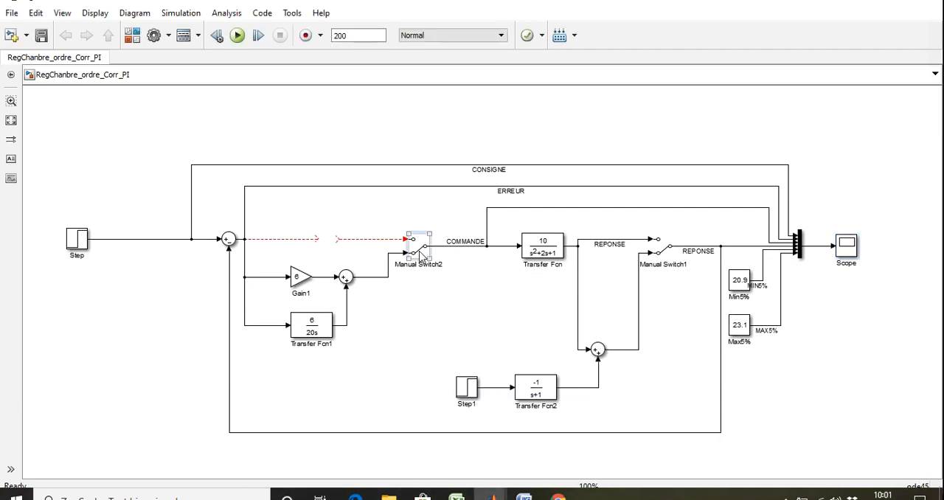
Step: Insert a continuous PID Controller block from the library into the open upper branch between the error sum and Manual Switch2
left_click(906, 2)
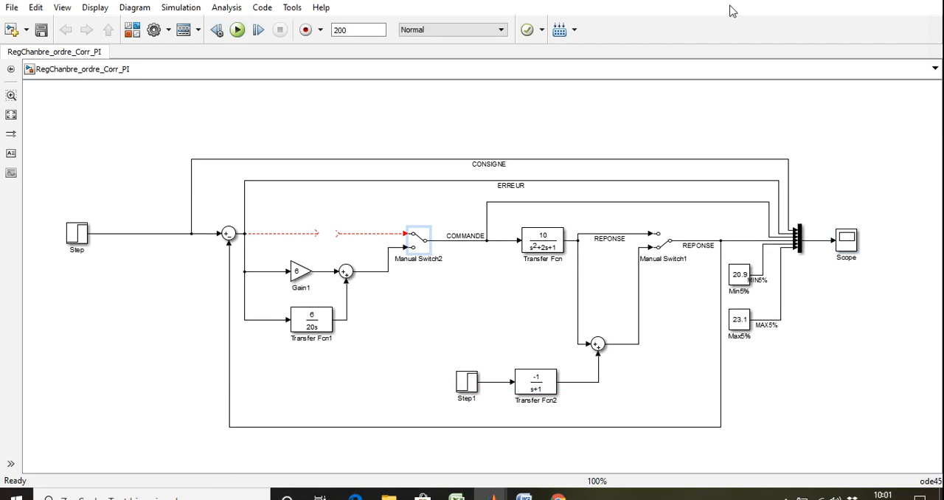
left_click(892, 1)
left_click_drag(655, 6, 639, 166)
left_click(367, 102)
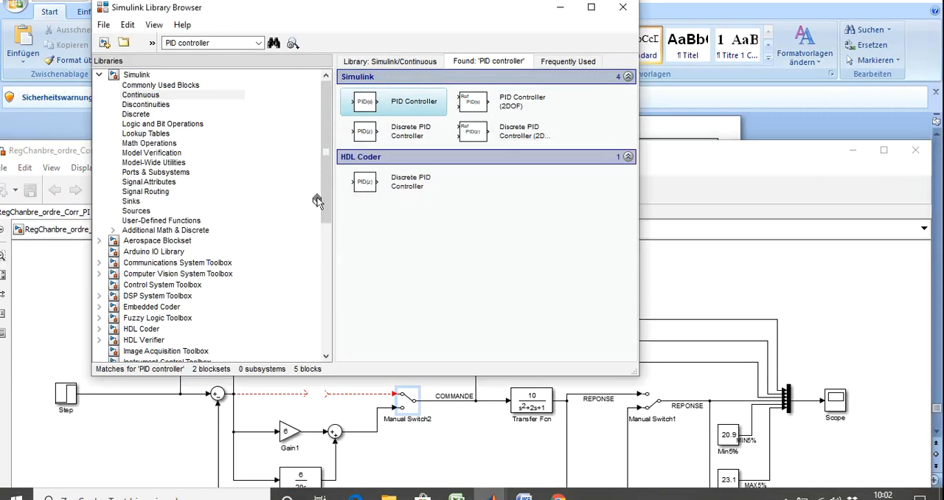
left_click_drag(725, 296, 726, 297)
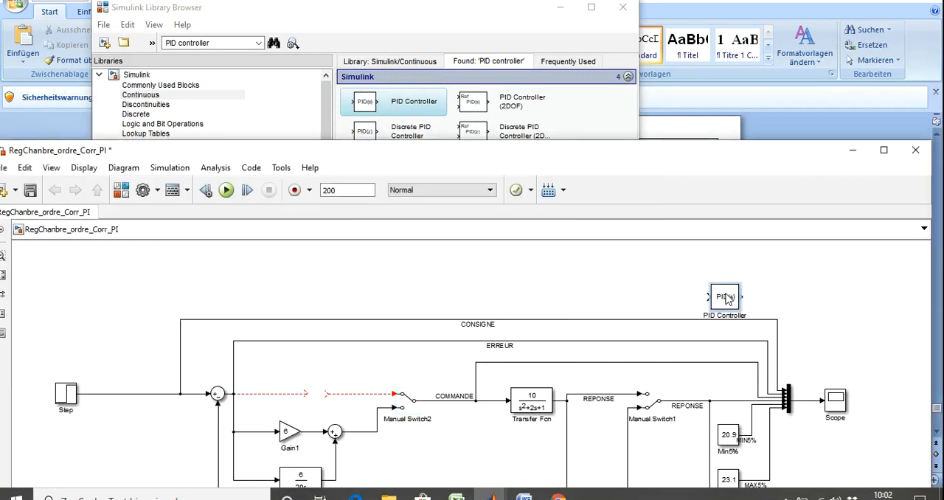
left_click_drag(762, 157, 332, 237)
left_click(885, 130)
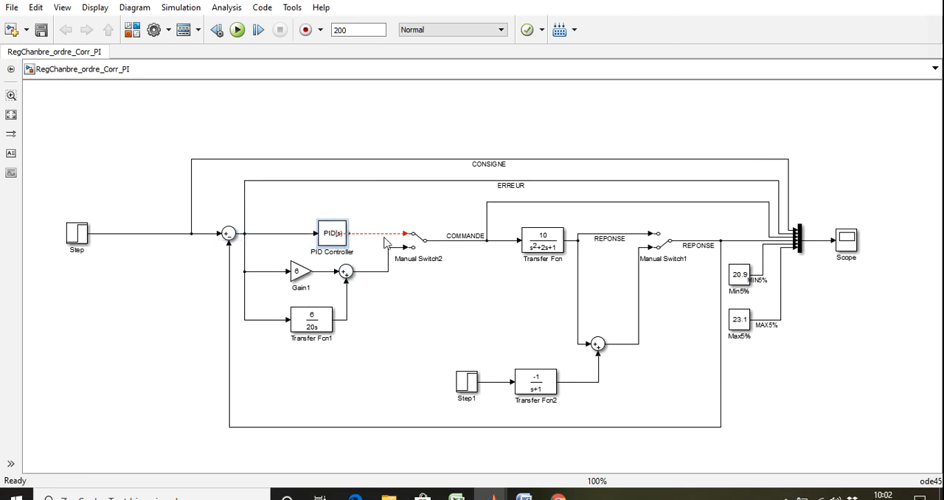
Step: Wire the PID Controller output to Manual Switch2's upper input and align the block above Gain1
left_click_drag(404, 241, 347, 233)
key("Delete")
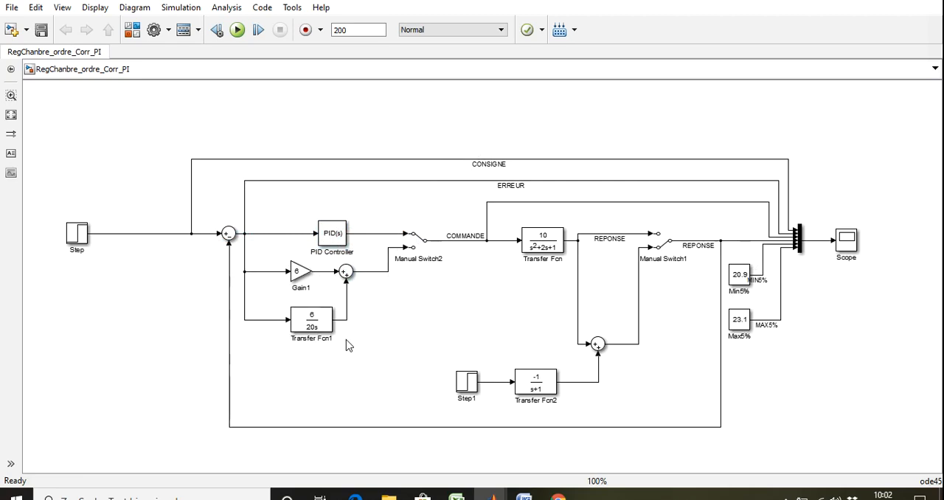
left_click_drag(341, 239, 323, 238)
left_click(351, 215)
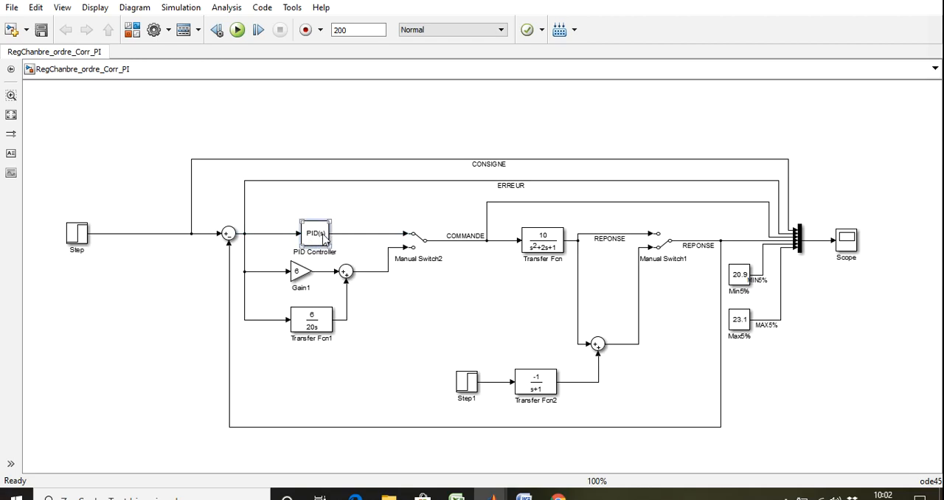
Step: Set the PID Controller block's controller type to P and apply the change
double_click(324, 235)
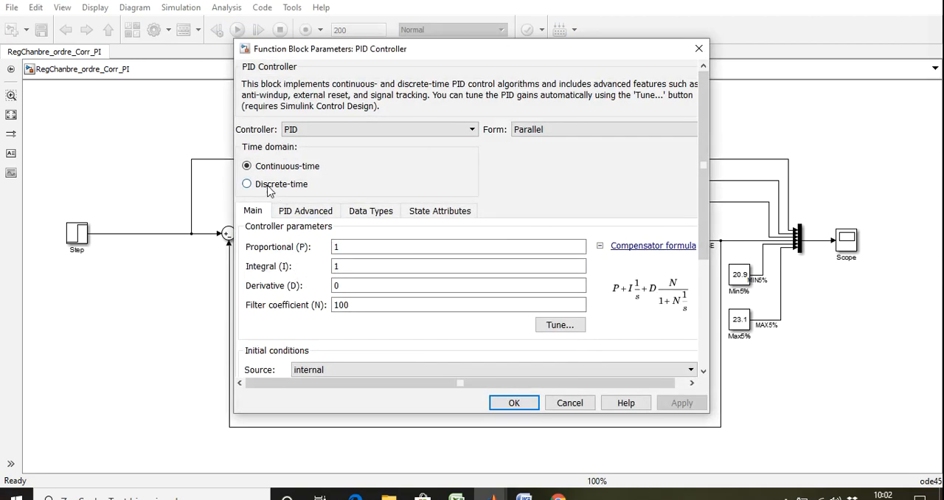
left_click_drag(436, 49, 499, 40)
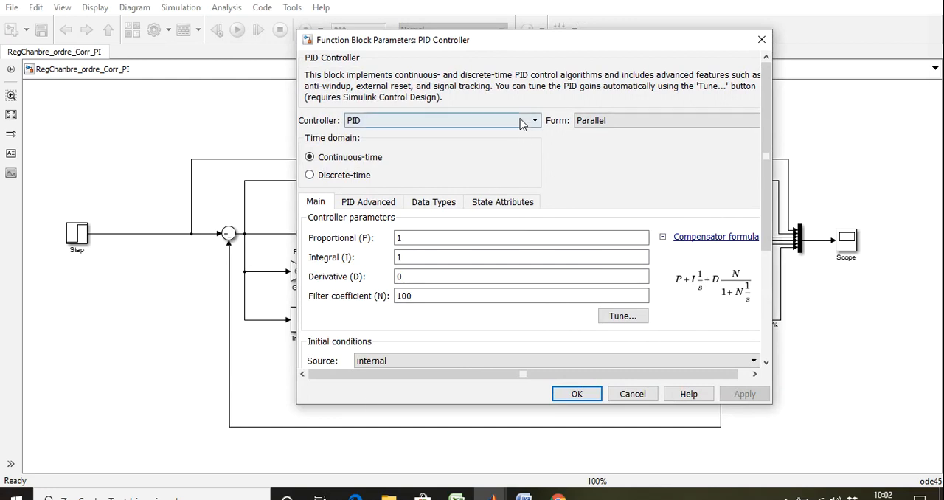
left_click(530, 120)
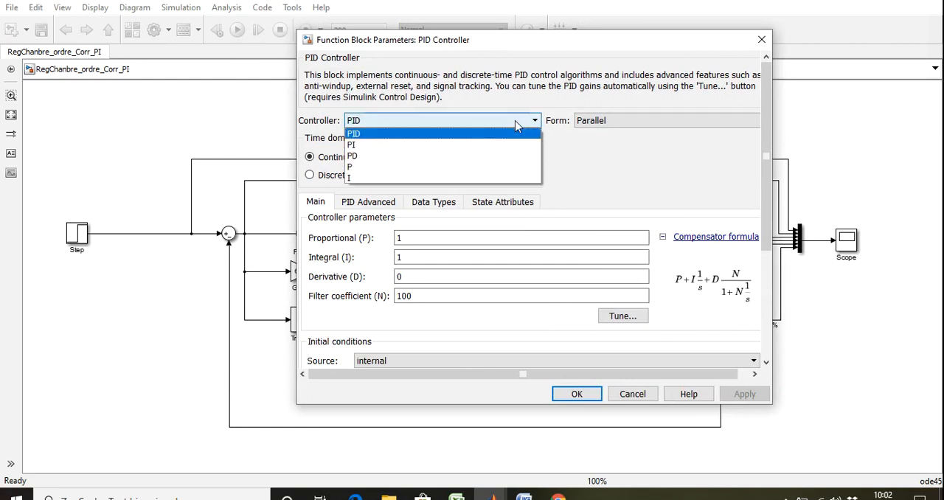
left_click(428, 170)
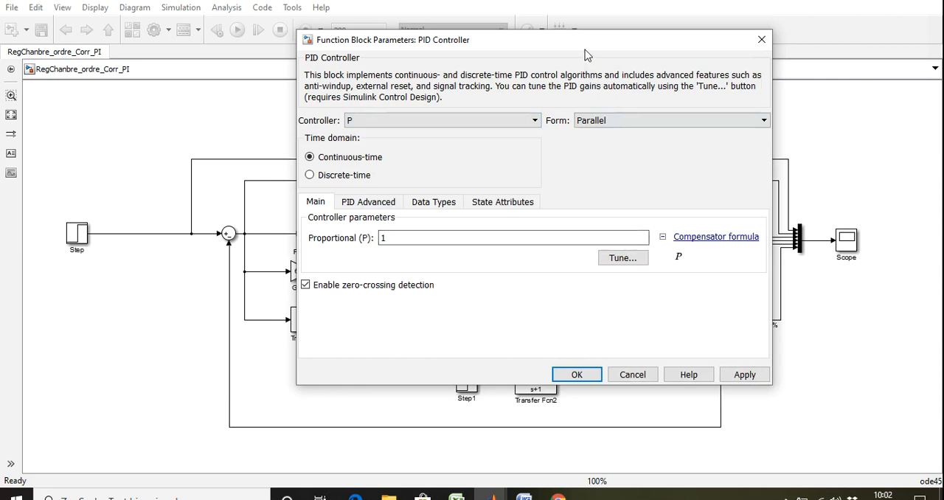
left_click_drag(584, 50, 683, 57)
left_click(840, 384)
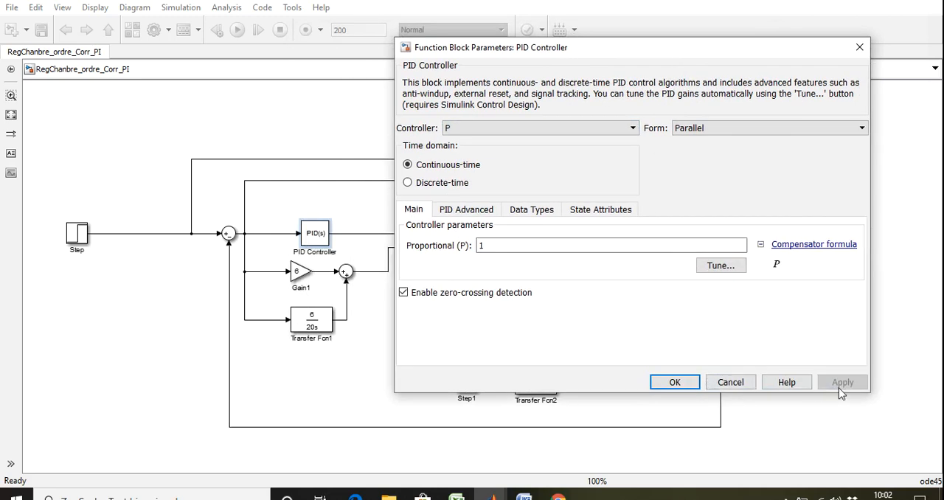
left_click(675, 382)
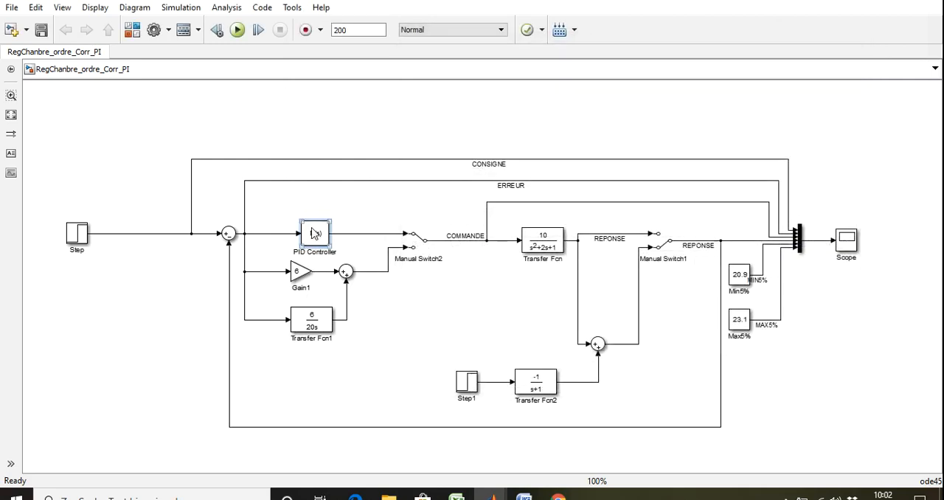
Step: Launch the PID Tuner for the P controller and show its controller parameters and performance table beside the step plot
double_click(315, 233)
left_click(567, 279)
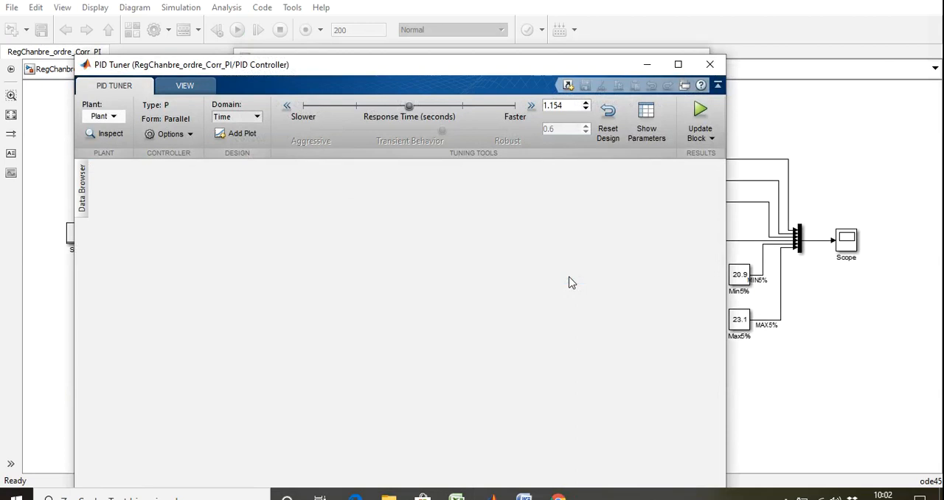
left_click_drag(453, 71, 440, 36)
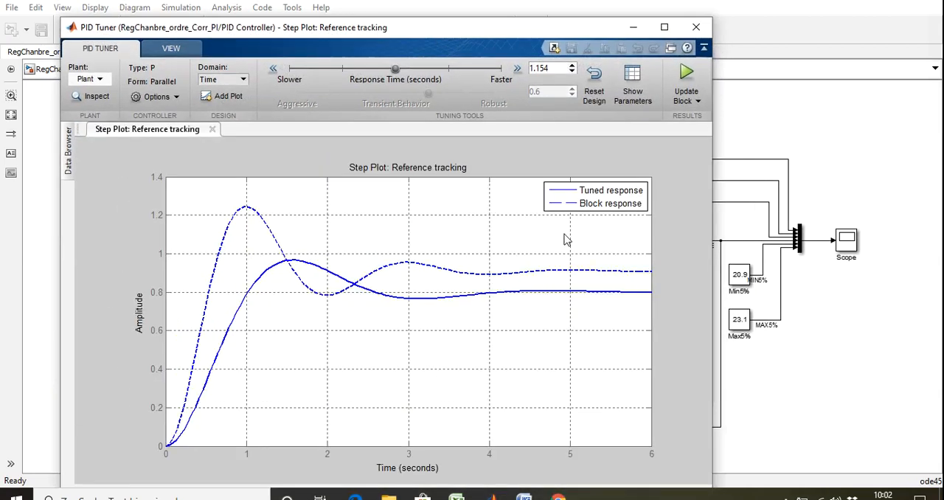
left_click(631, 100)
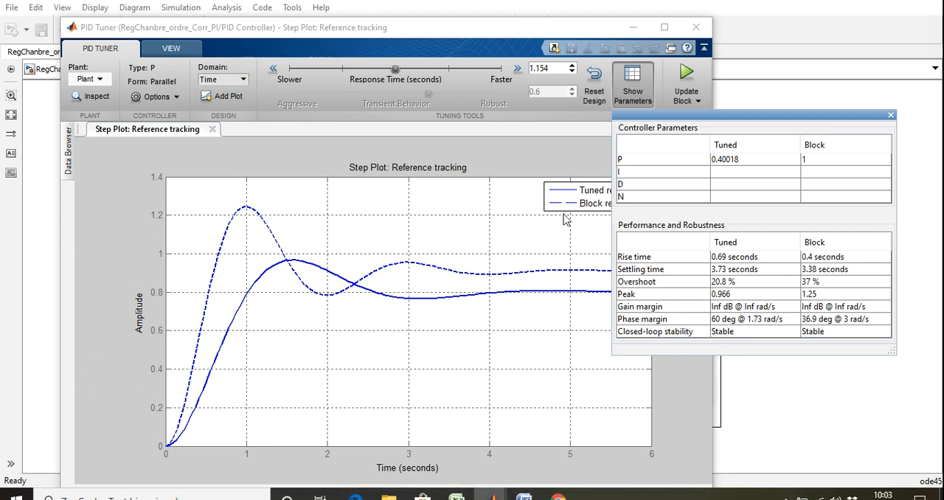
left_click_drag(579, 27, 550, 25)
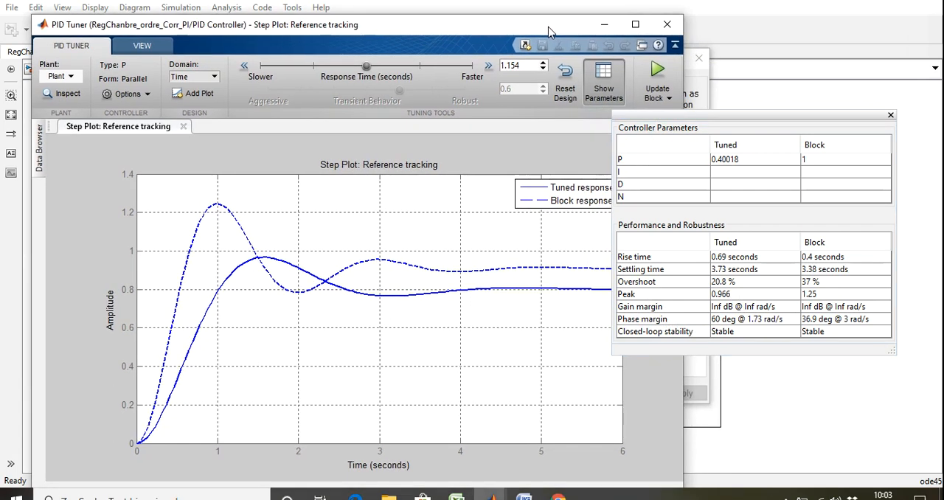
Step: Try faster and slower tuner responses, settle on a response time of 0.1522 s, update the block with P = 17.3736, and return to the model
left_click_drag(366, 67, 472, 89)
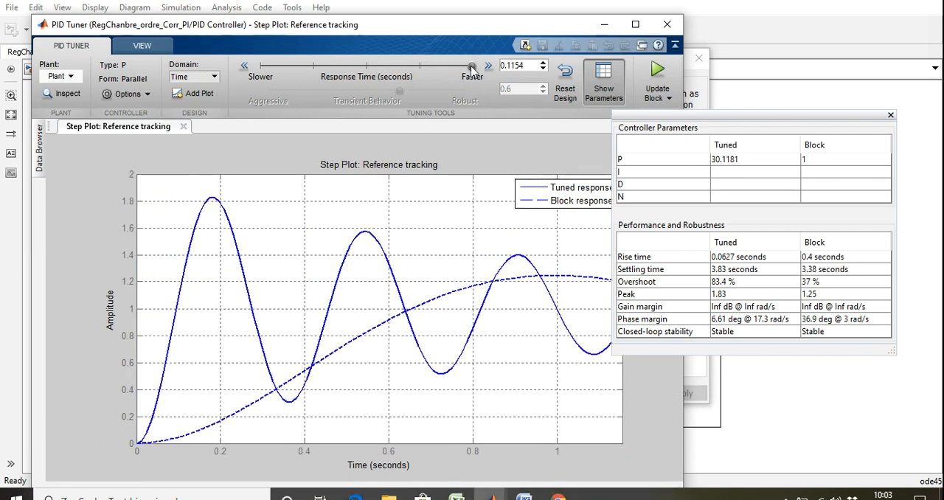
left_click_drag(472, 65, 398, 74)
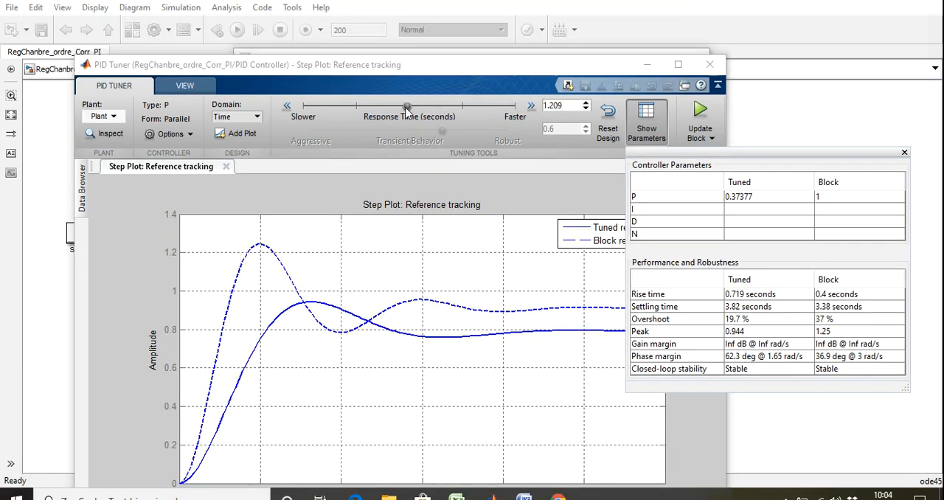
left_click_drag(407, 109, 504, 109)
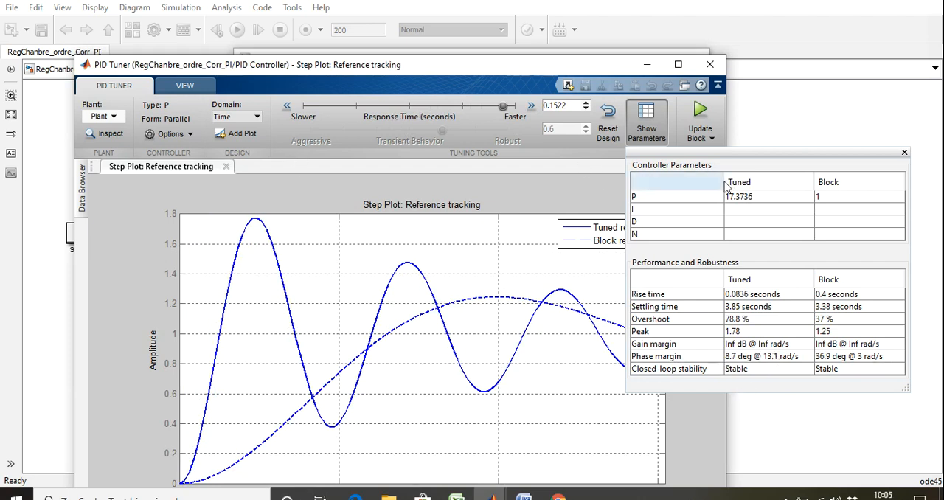
left_click(804, 120)
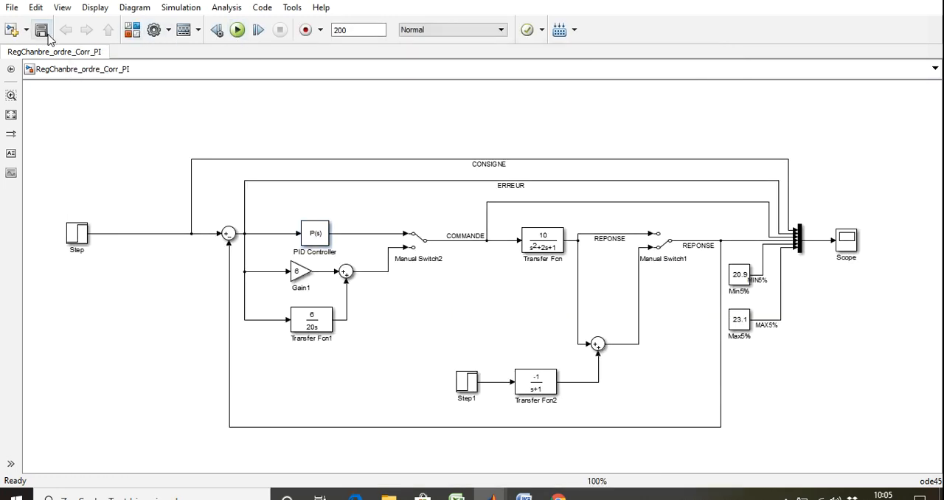
Step: Simulate the model with the tuned P controller and autoscale the resulting curves in the scope
left_click(237, 31)
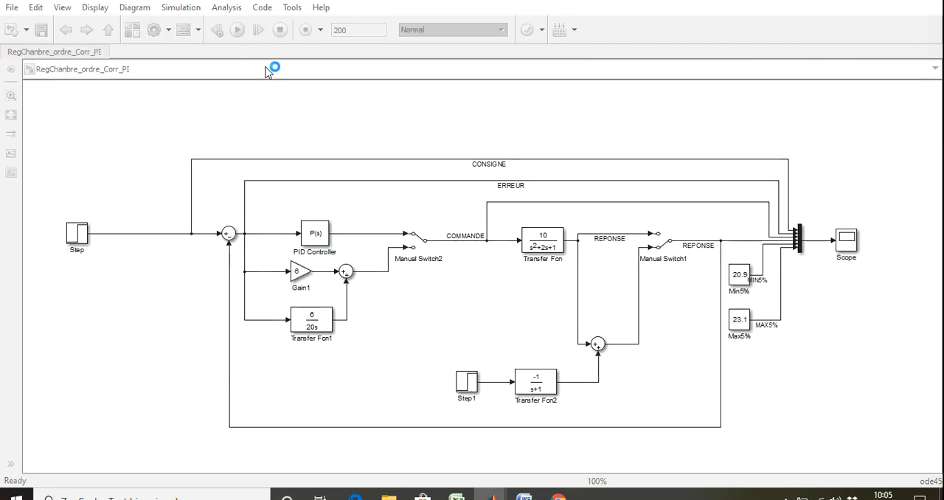
double_click(848, 243)
right_click(368, 396)
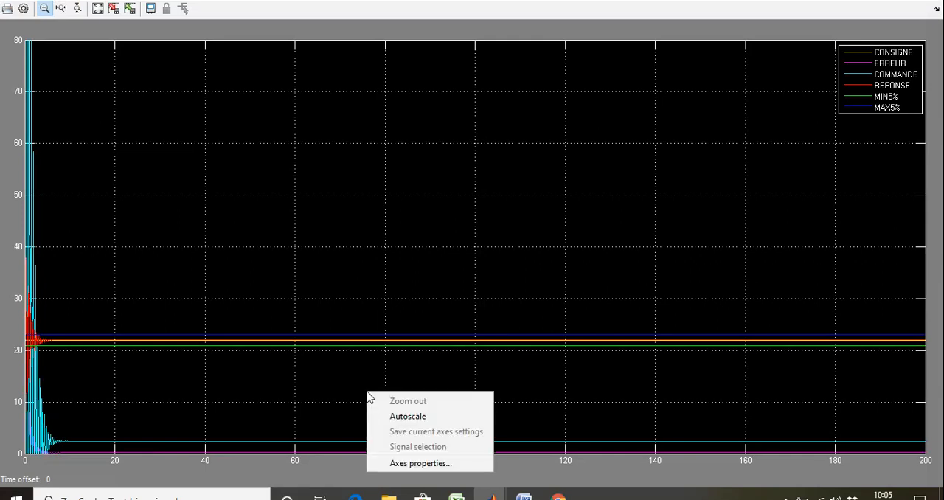
left_click(422, 416)
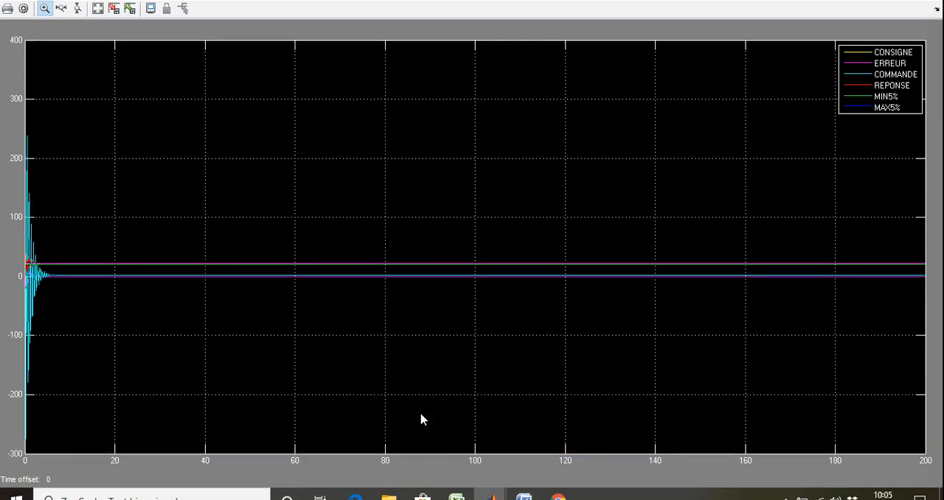
Step: Magnify the transient in three stages down to roughly 2.3 to 4.4 seconds to examine REPONSE against the 5% band, and autoscale again
left_click_drag(93, 350, 26, 169)
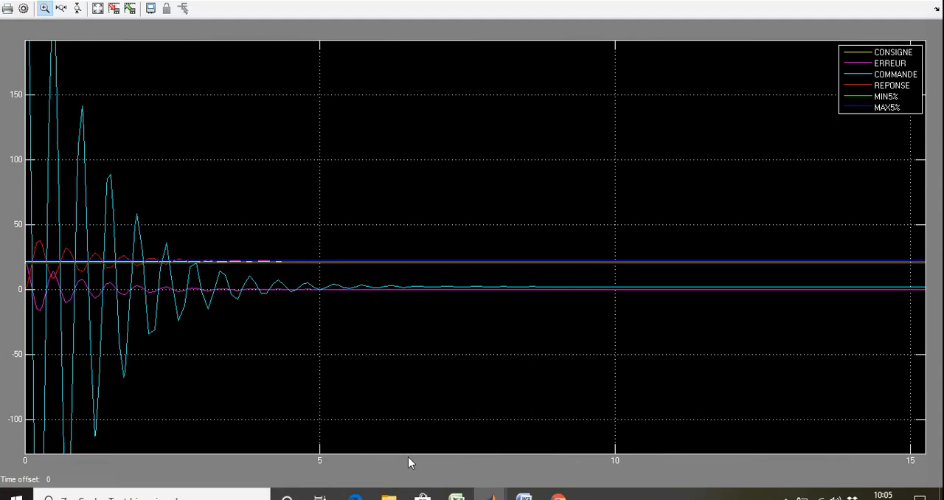
left_click_drag(382, 352, 18, 226)
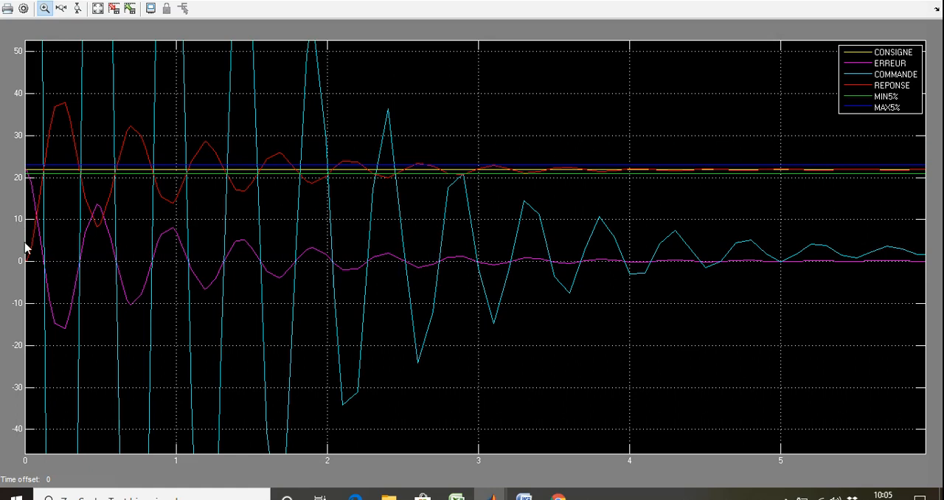
left_click_drag(696, 325, 372, 139)
right_click(409, 233)
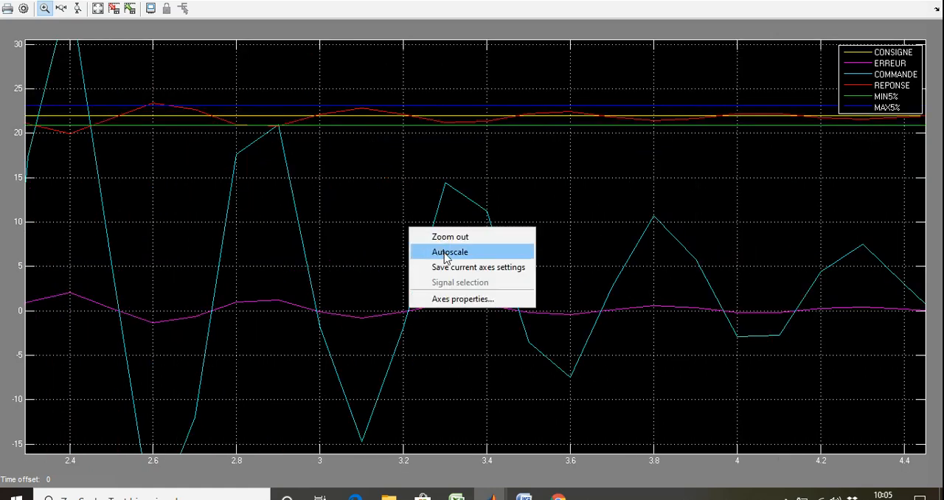
left_click(442, 249)
Step: Magnify roughly the first four seconds in two stages to examine the REPONSE oscillations around CONSIGNE, and restore the autoscaled plot
left_click_drag(81, 337, 6, 219)
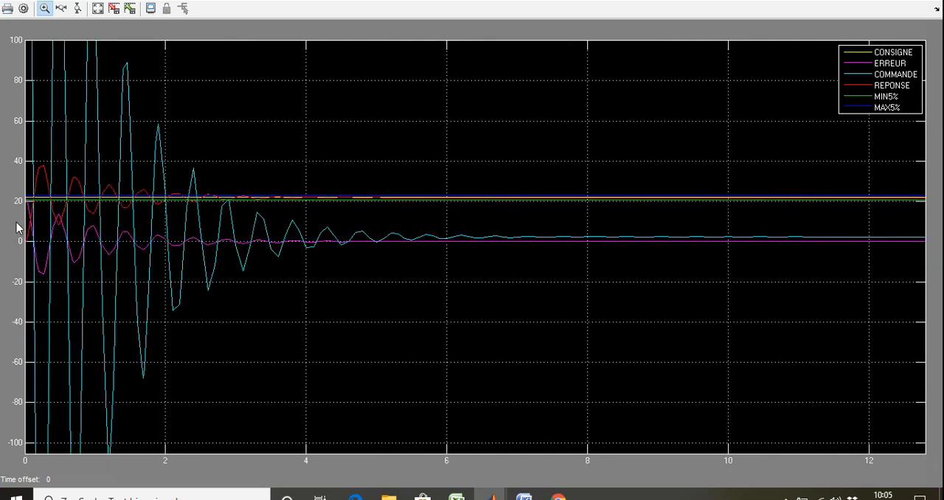
left_click_drag(295, 377, 2, 155)
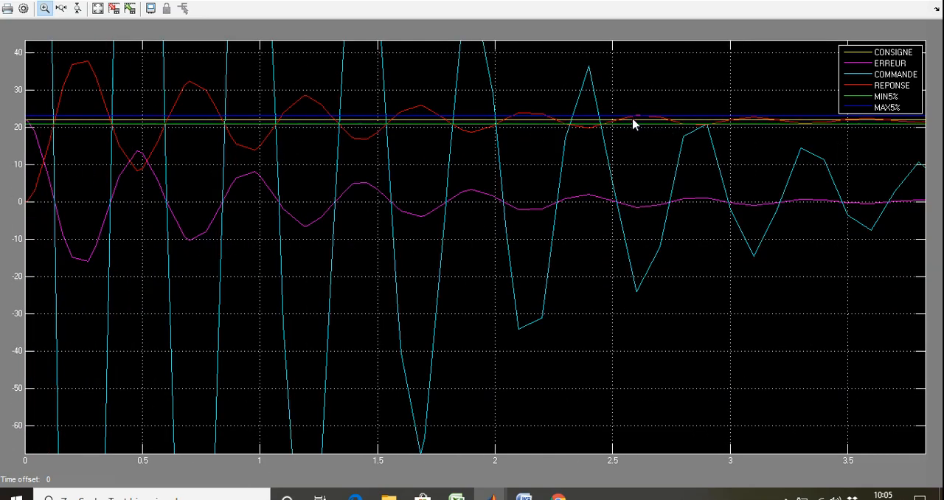
right_click(623, 329)
left_click(657, 358)
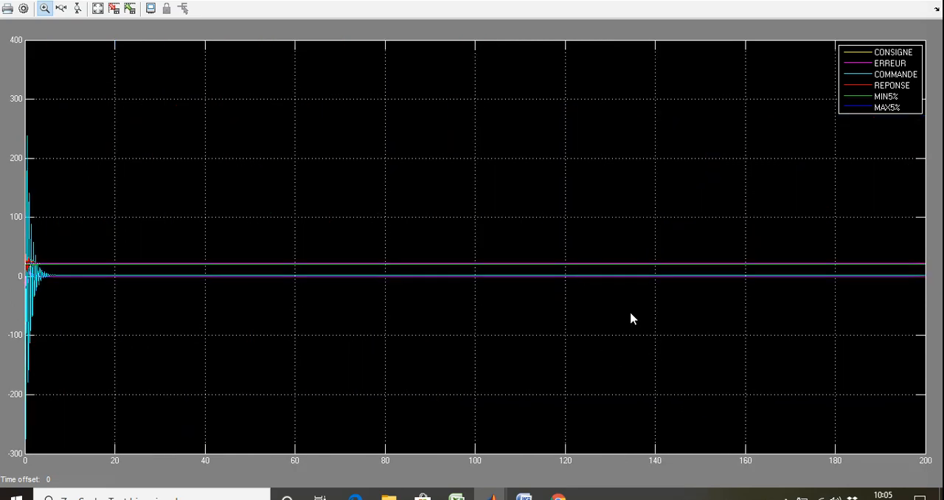
Step: Magnify the steady-state curves in stages near 15 seconds to examine the remaining ERREUR, and autoscale the plot
left_click_drag(601, 325, 92, 100)
left_click_drag(237, 388, 6, 328)
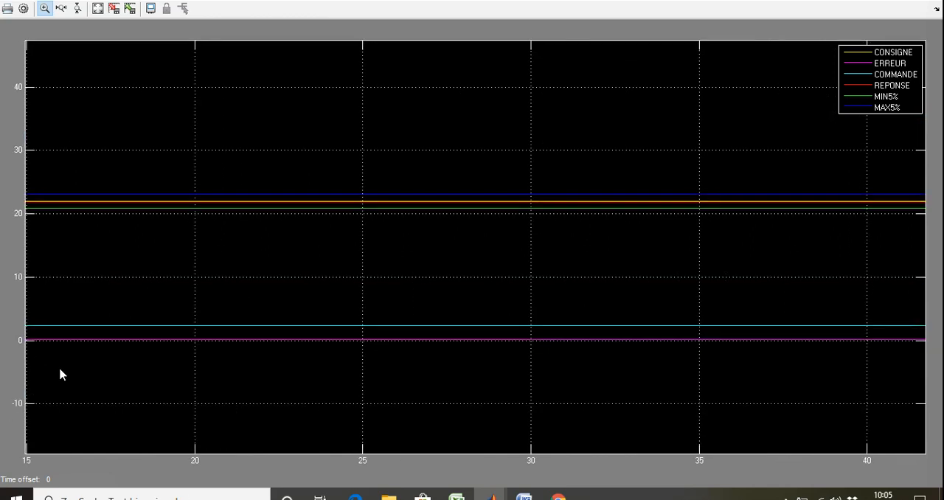
left_click_drag(177, 379, 7, 264)
left_click_drag(200, 351, 29, 266)
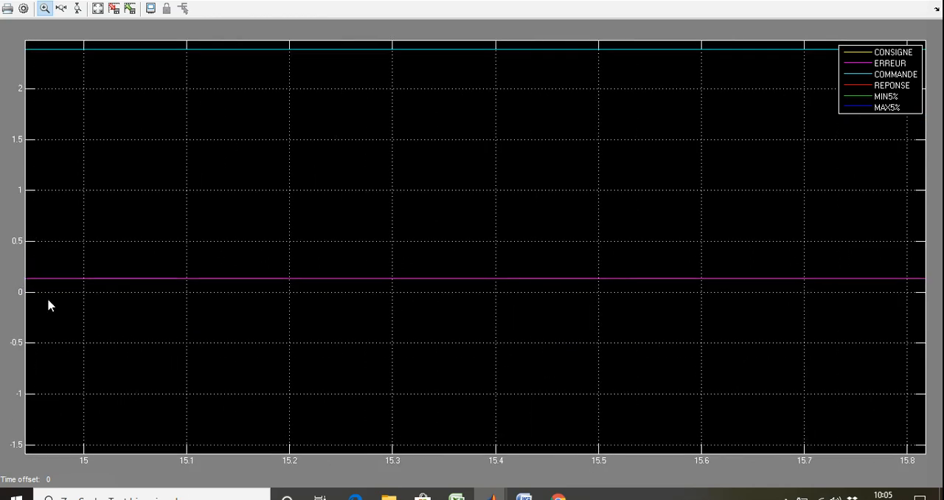
right_click(249, 238)
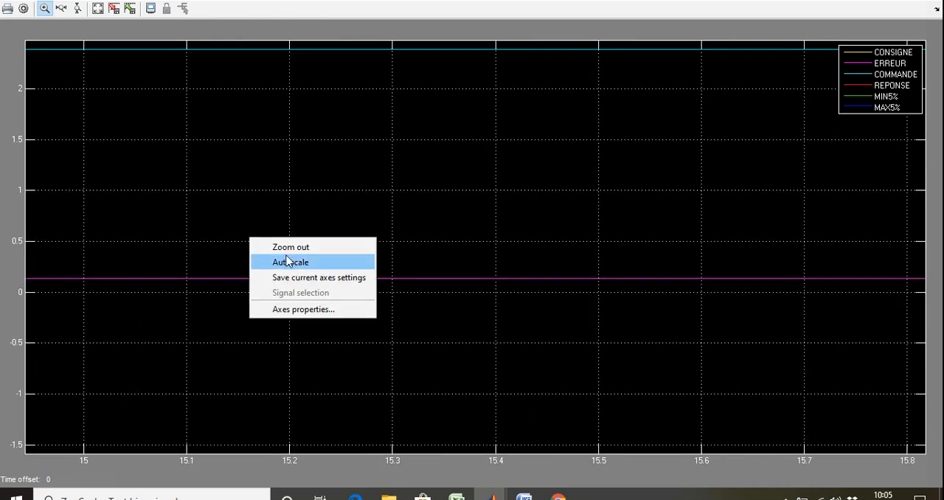
left_click(287, 259)
right_click(310, 217)
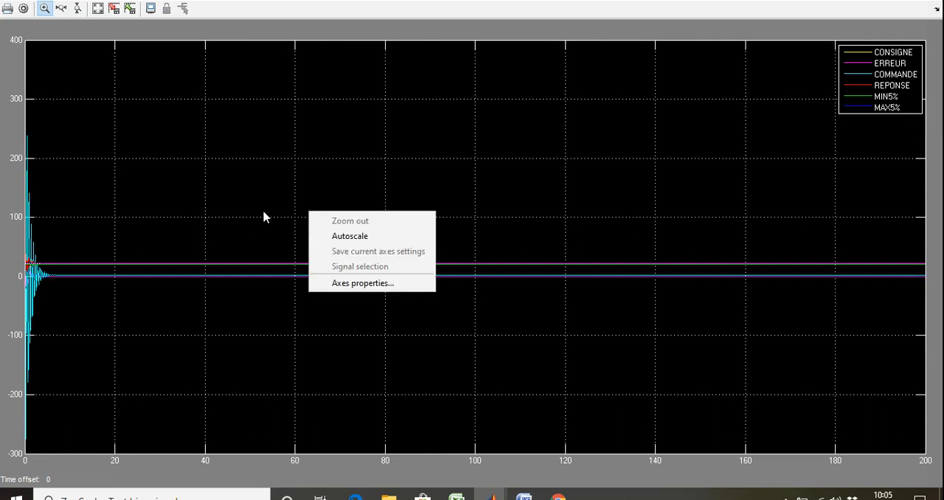
left_click(89, 233)
left_click(89, 231)
right_click(405, 208)
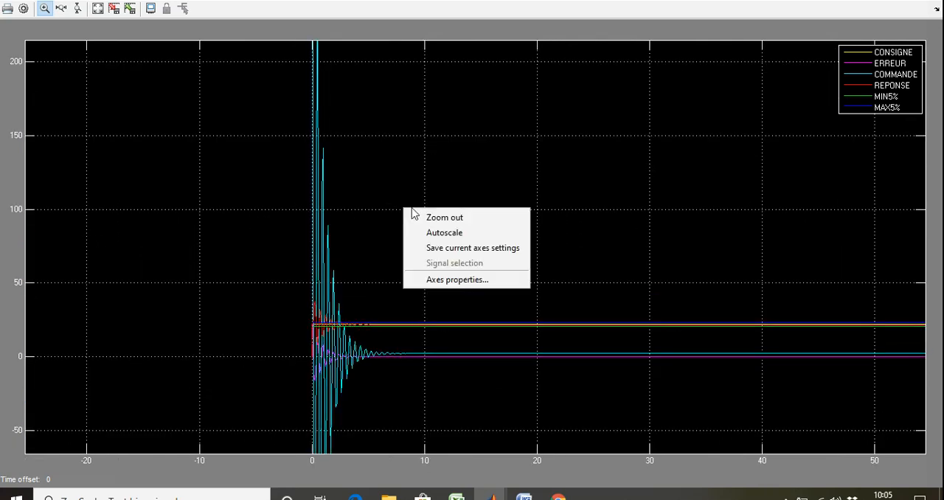
left_click(417, 232)
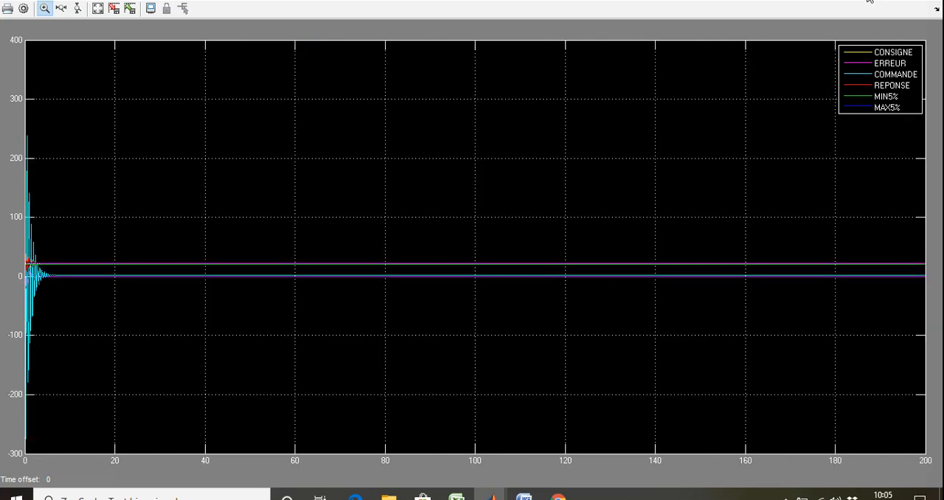
Step: Set the PID Controller block's controller type to PI and apply the change
left_click(870, 2)
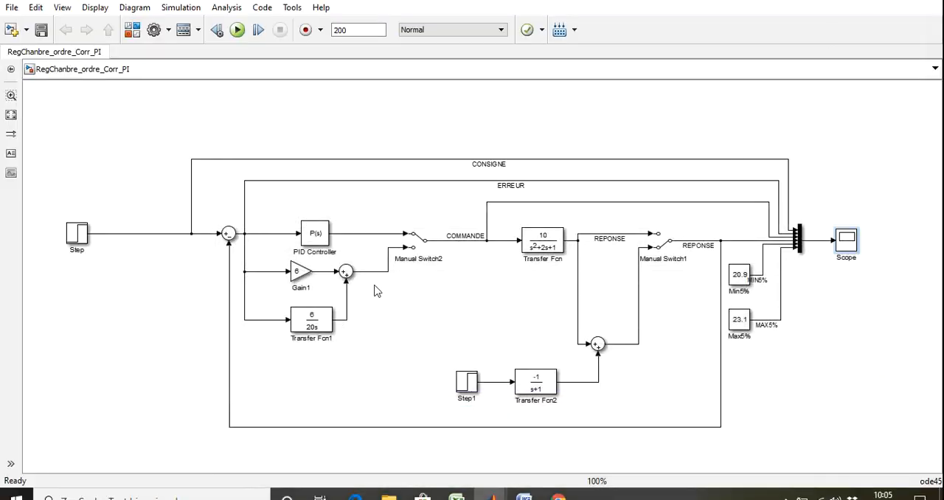
double_click(315, 236)
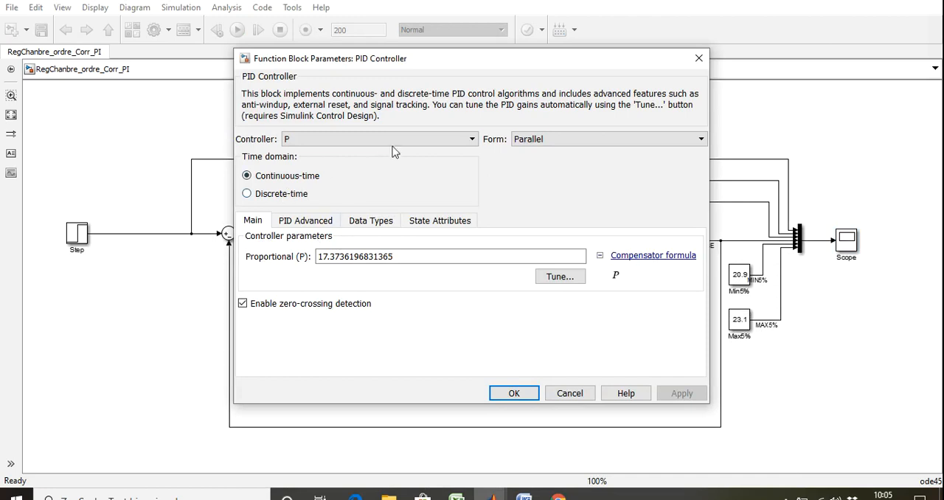
left_click(413, 139)
left_click(343, 157)
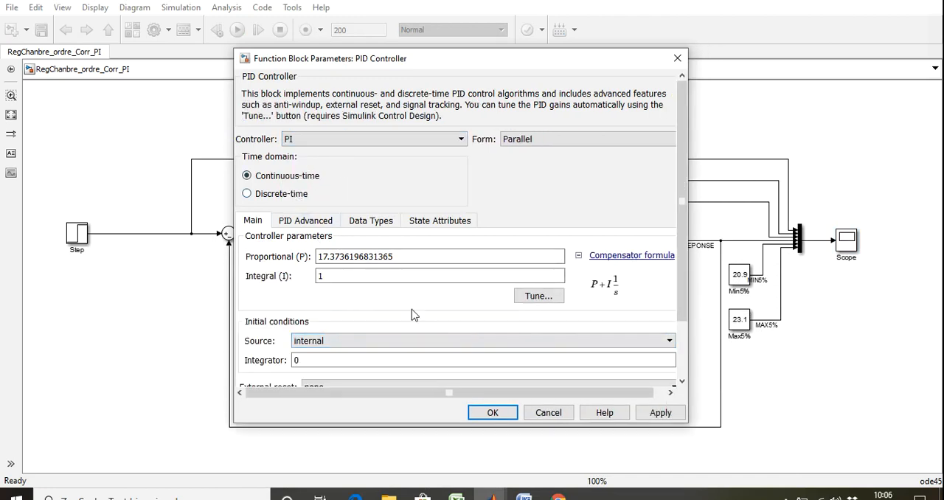
left_click(654, 413)
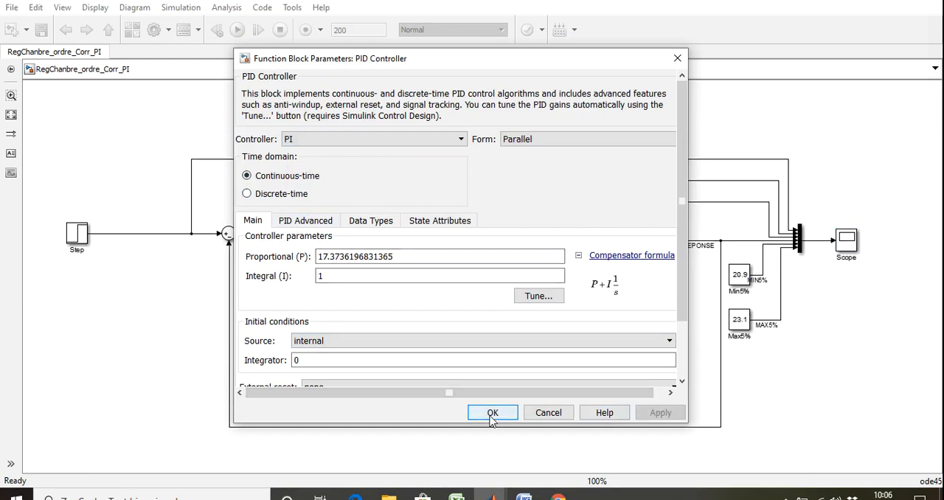
Step: Tune the PI controller to a response time of 1.711 seconds and transient behavior of 0.64, and update the block with these gains
left_click(543, 299)
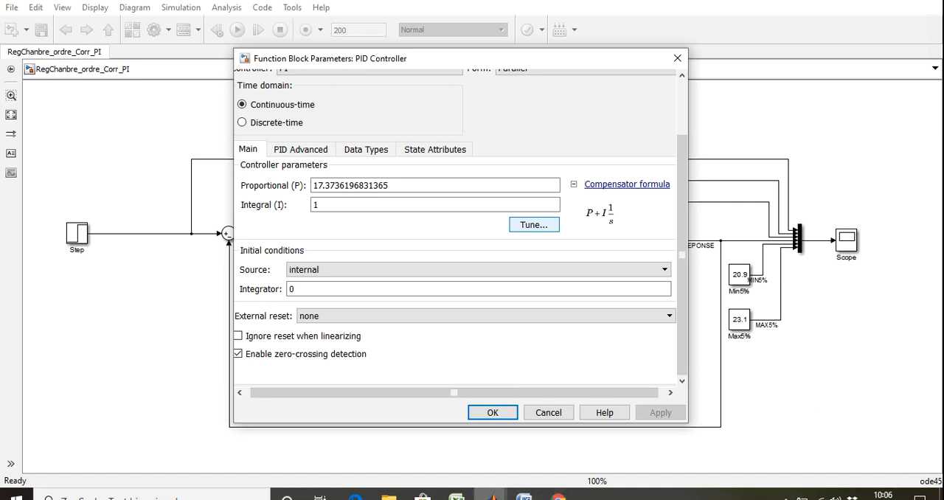
mouse_move(493, 496)
left_click(493, 412)
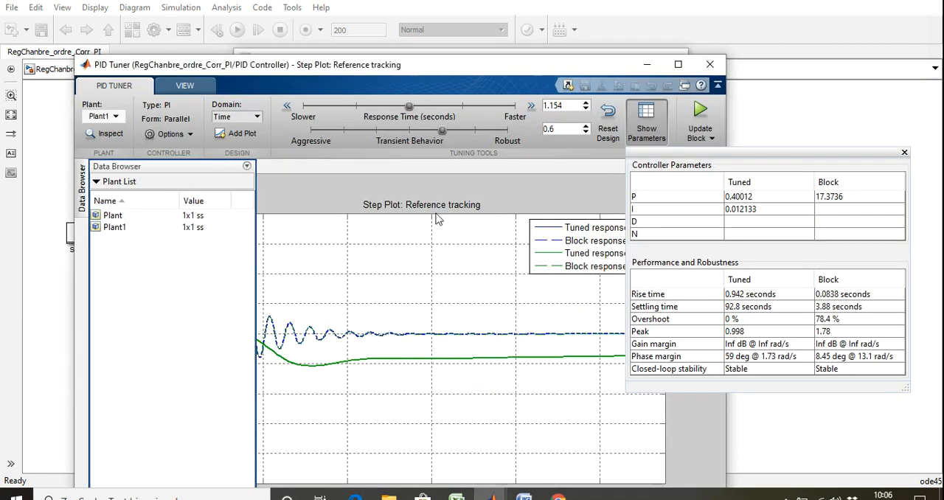
left_click_drag(448, 62, 396, 38)
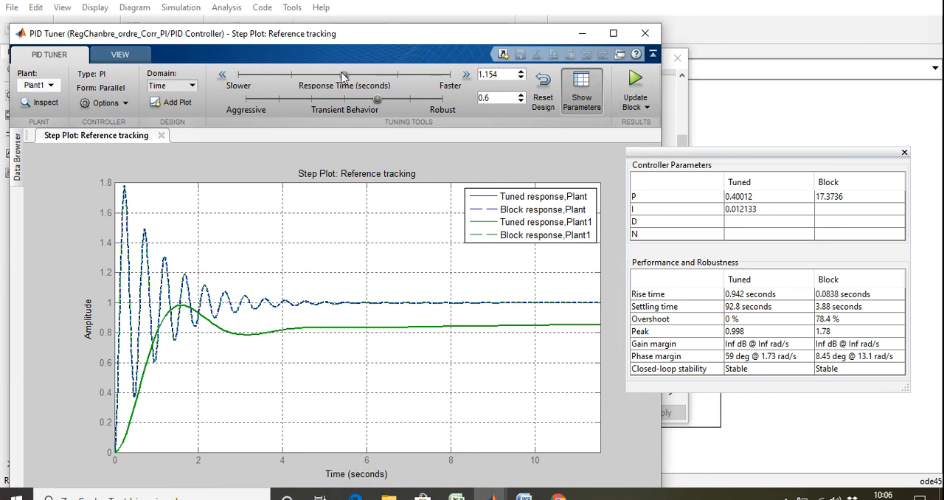
left_click_drag(343, 76, 386, 78)
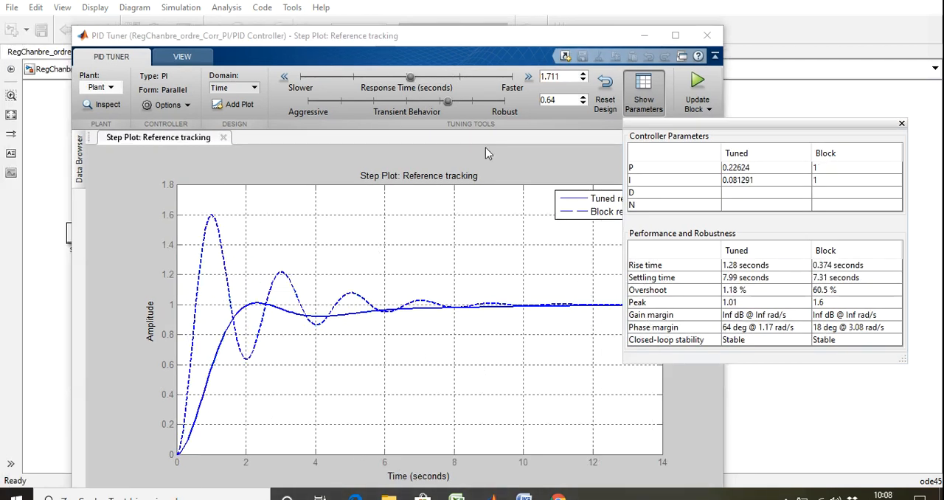
left_click(697, 82)
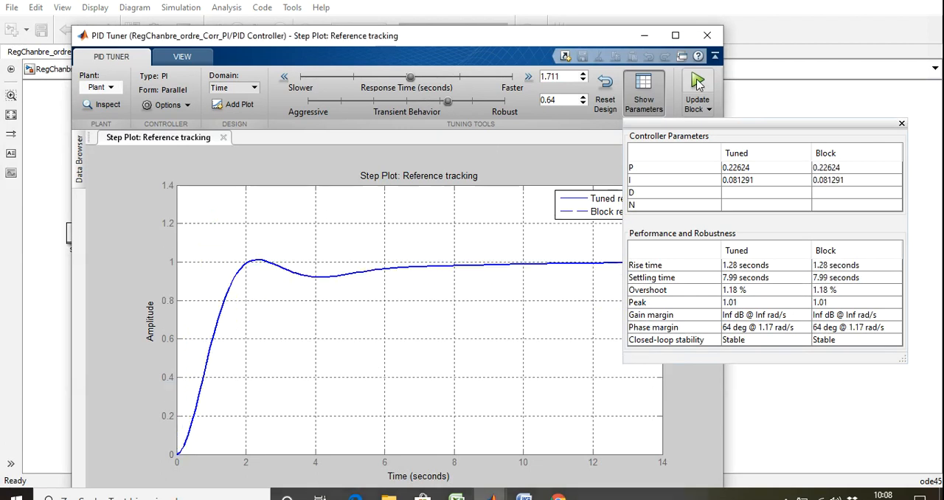
Step: Simulate the model with the tuned PI controller and magnify REPONSE over roughly the first 11 seconds in the scope
left_click(806, 401)
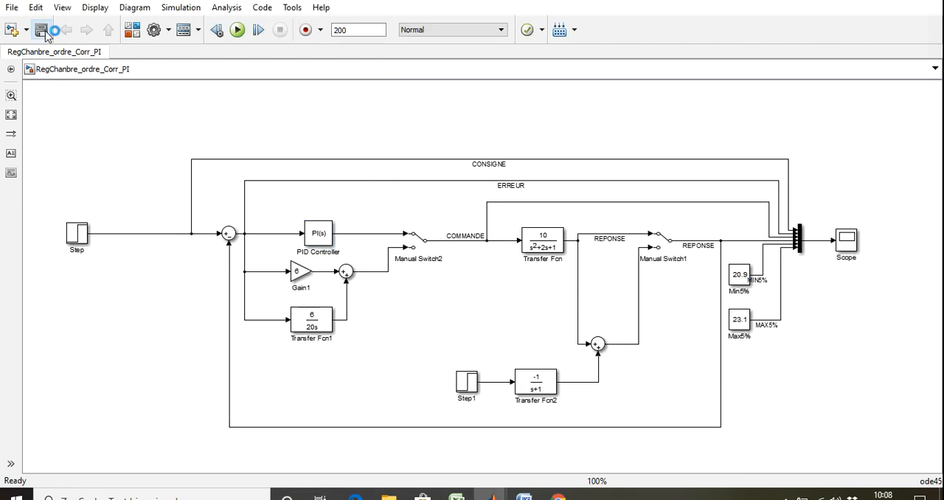
left_click(237, 30)
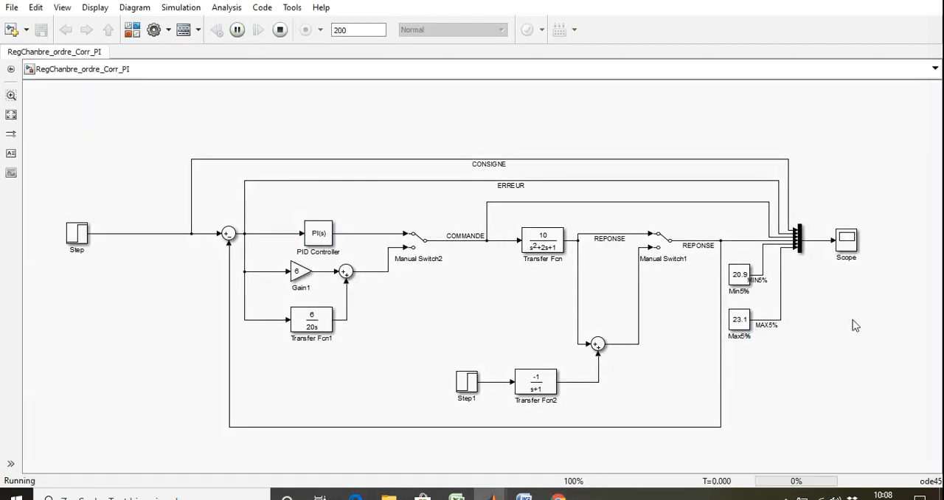
double_click(846, 242)
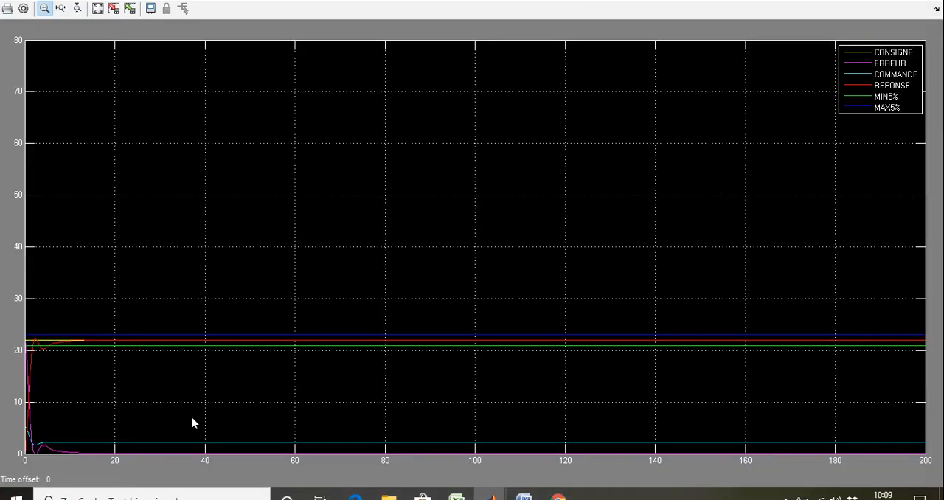
left_click_drag(76, 423, 4, 325)
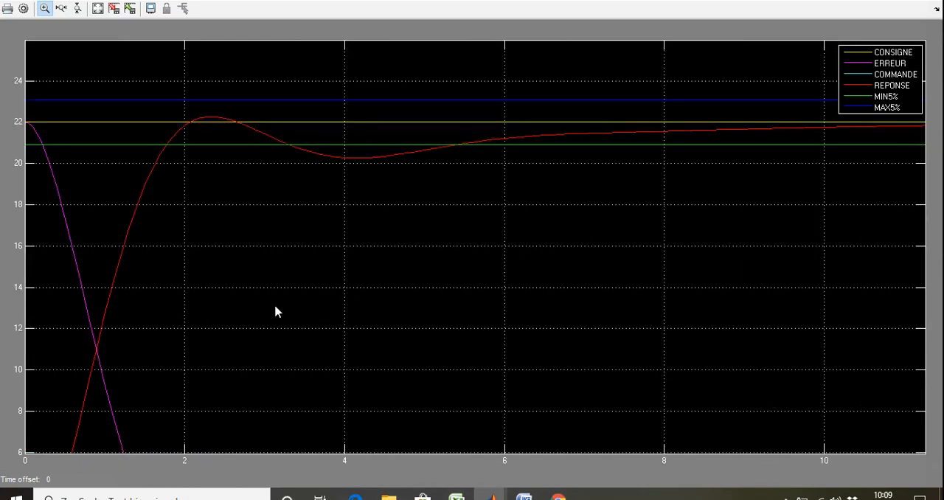
Step: Bring the PID Tuner over the scope and arrange its windows to examine the step plot beside the controller parameters and performance figures
mouse_move(490, 495)
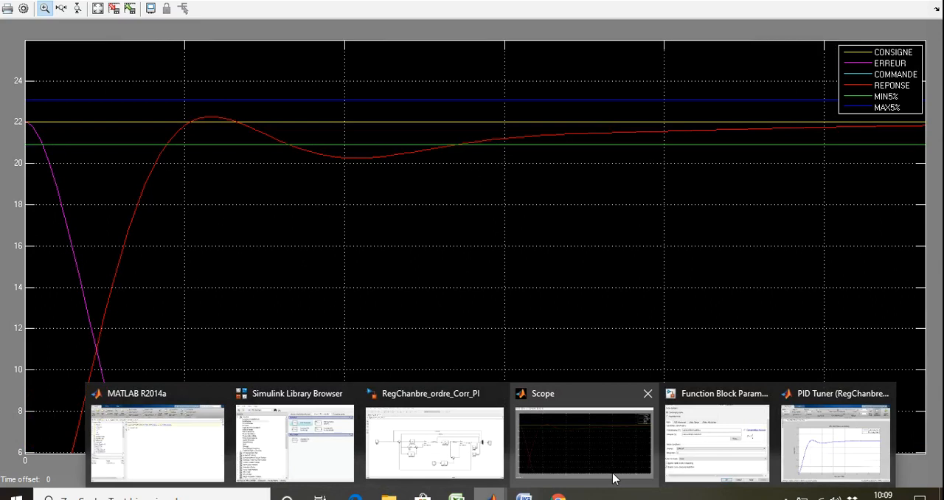
left_click(829, 442)
left_click_drag(413, 42, 467, 159)
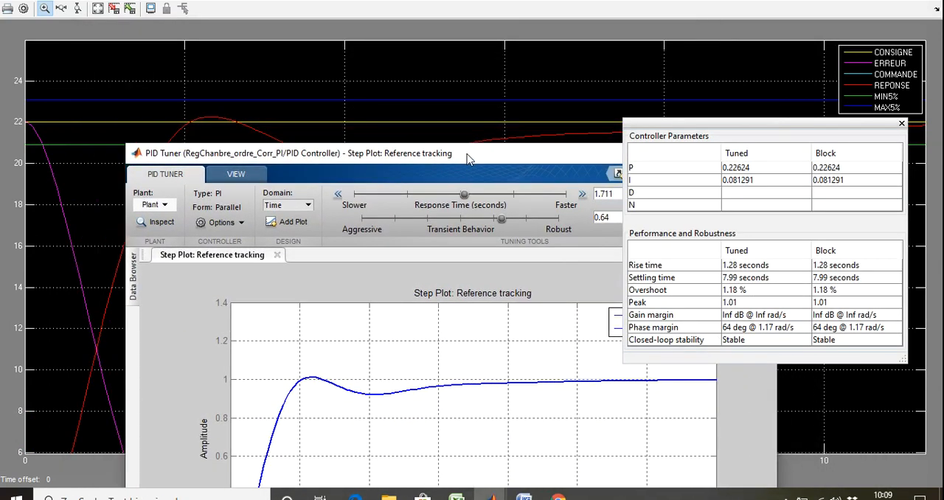
left_click_drag(466, 159, 519, 82)
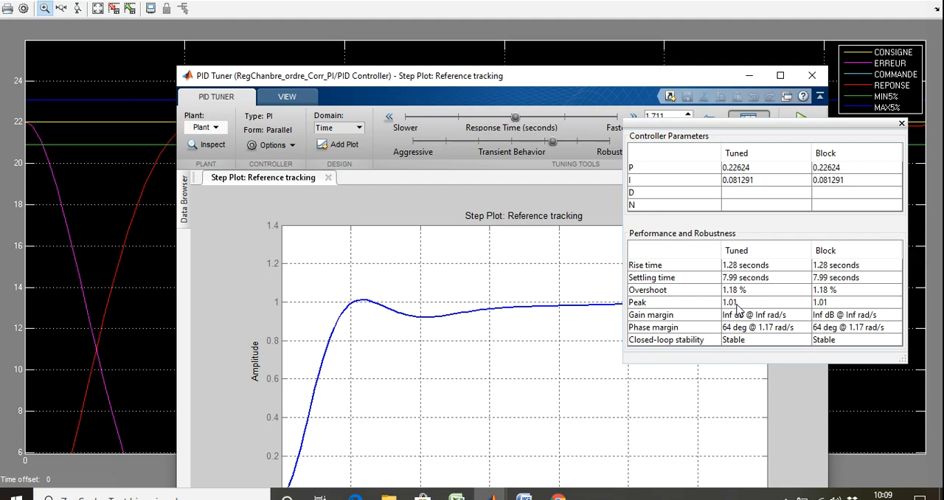
left_click_drag(580, 87, 532, 53)
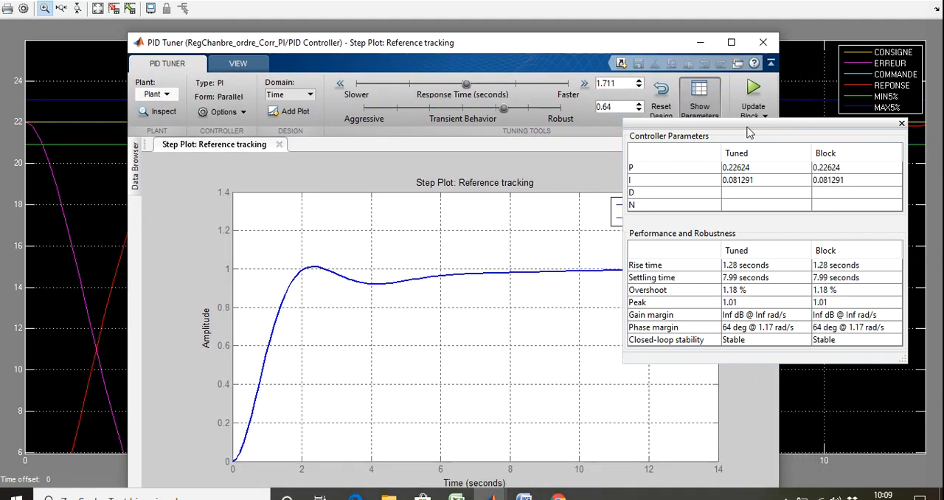
left_click_drag(743, 131, 655, 235)
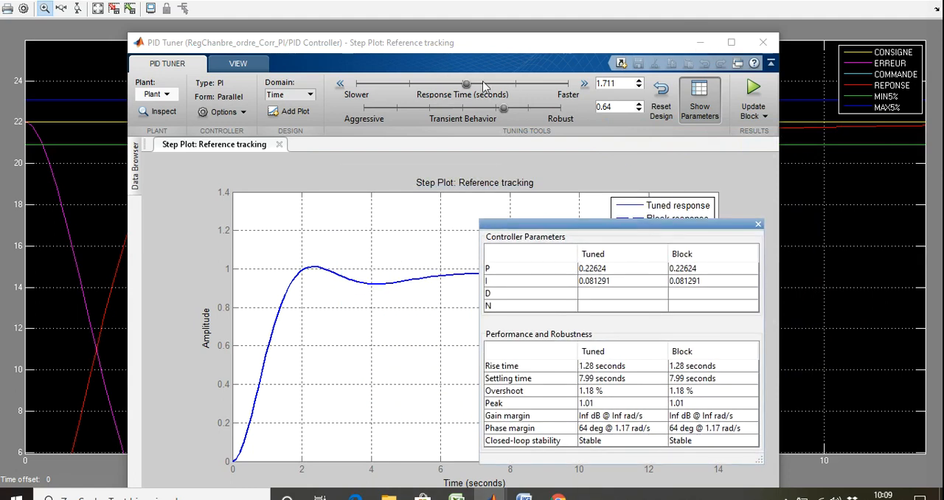
Step: Retune the PI controller to transient behavior 0.87 and response time 0.2255 seconds, and update the block with the new gains
left_click(504, 110)
left_click_drag(503, 109, 554, 109)
left_click_drag(467, 86, 569, 98)
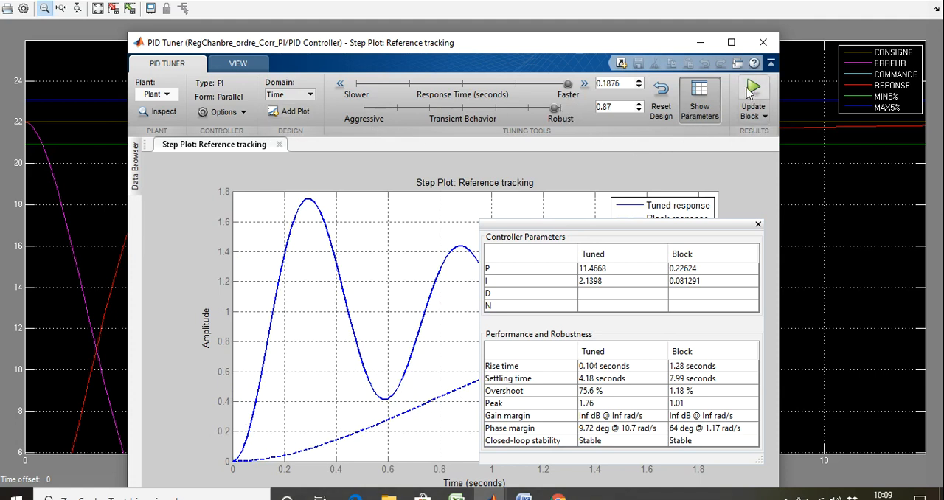
left_click_drag(567, 85, 494, 85)
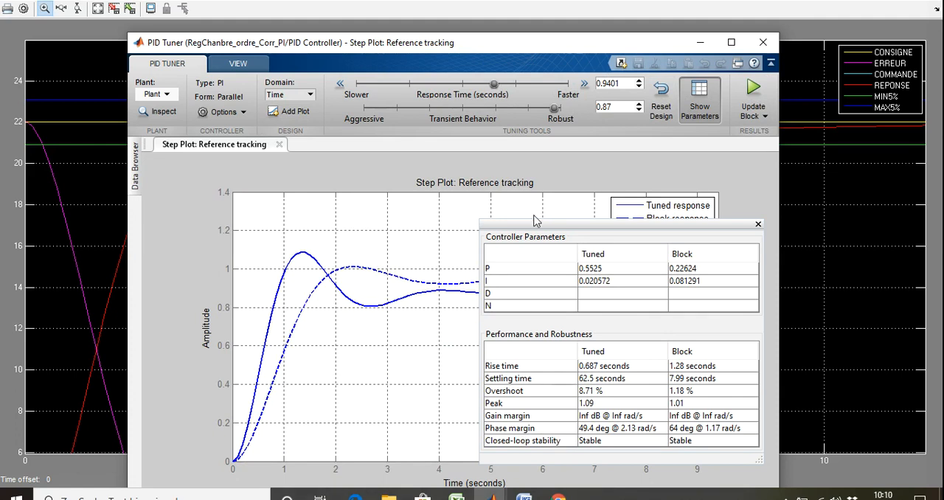
left_click_drag(492, 86, 558, 88)
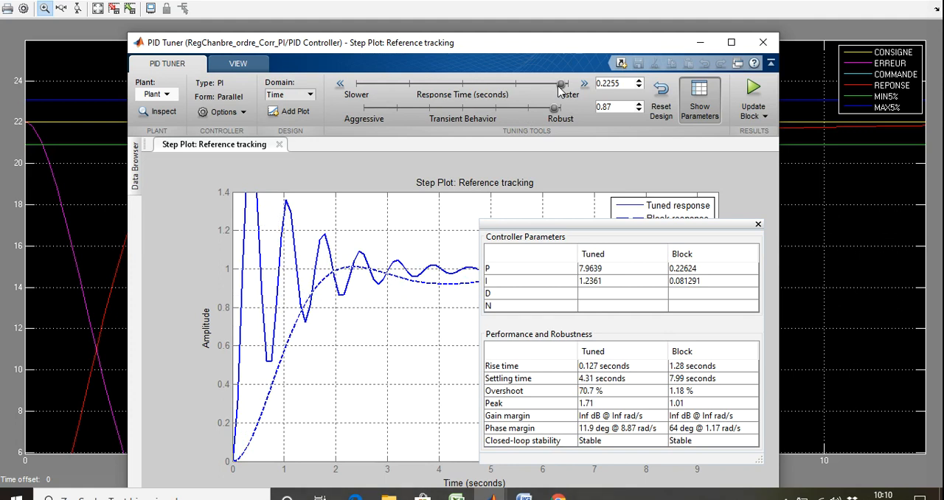
left_click(753, 89)
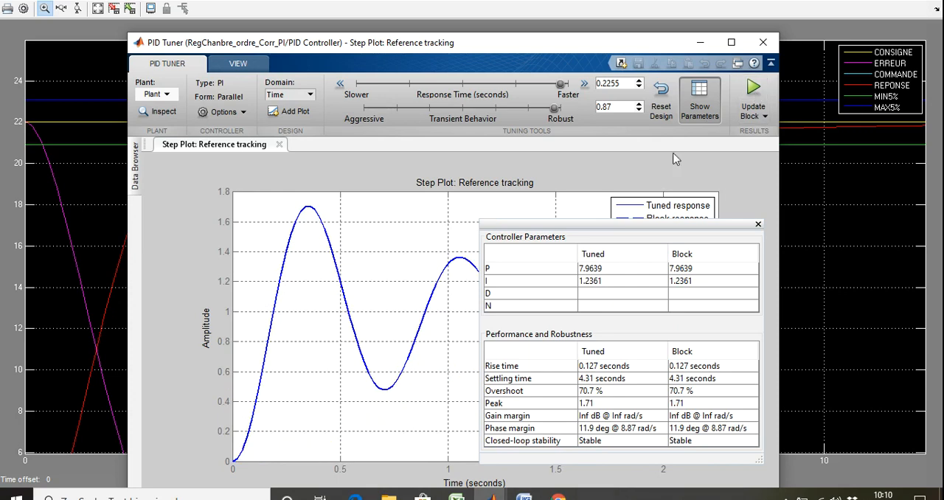
Step: Simulate the model with the retuned PI gains and magnify REPONSE around the 5% band over roughly the first 6.5 seconds
left_click(861, 1)
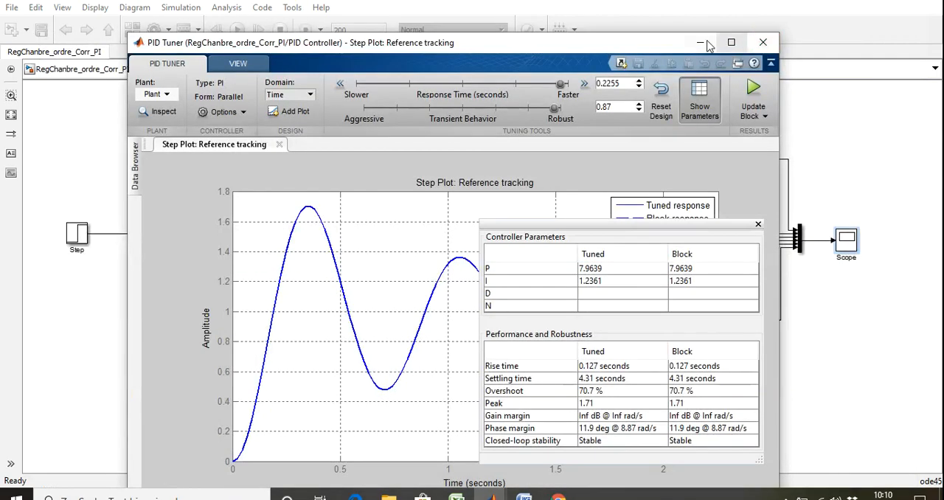
left_click(700, 42)
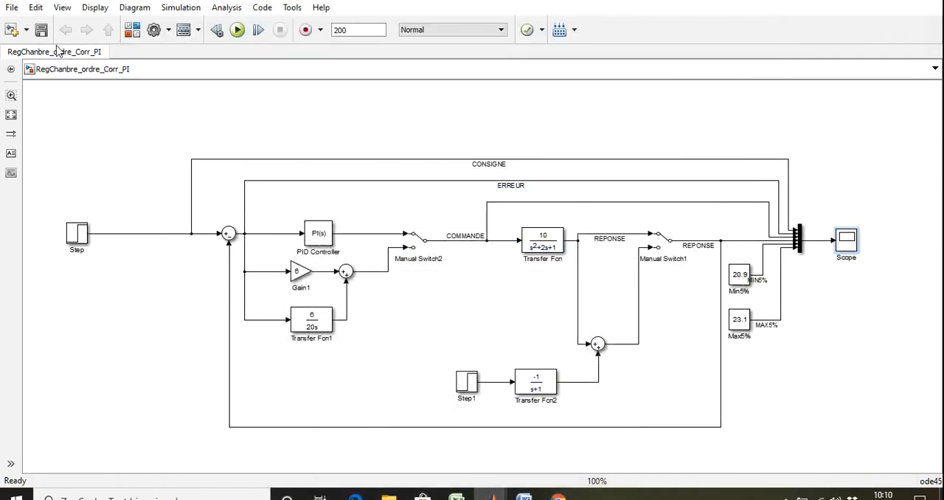
left_click(237, 30)
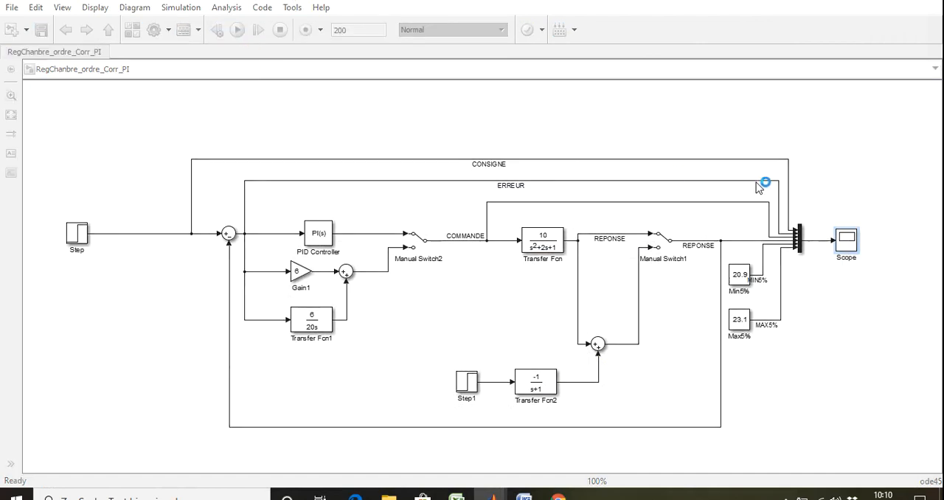
double_click(848, 242)
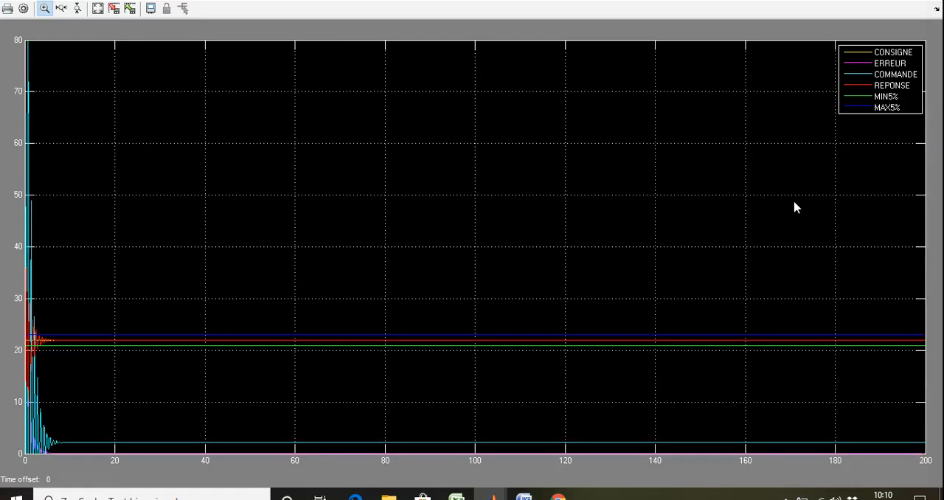
left_click_drag(51, 418, 3, 308)
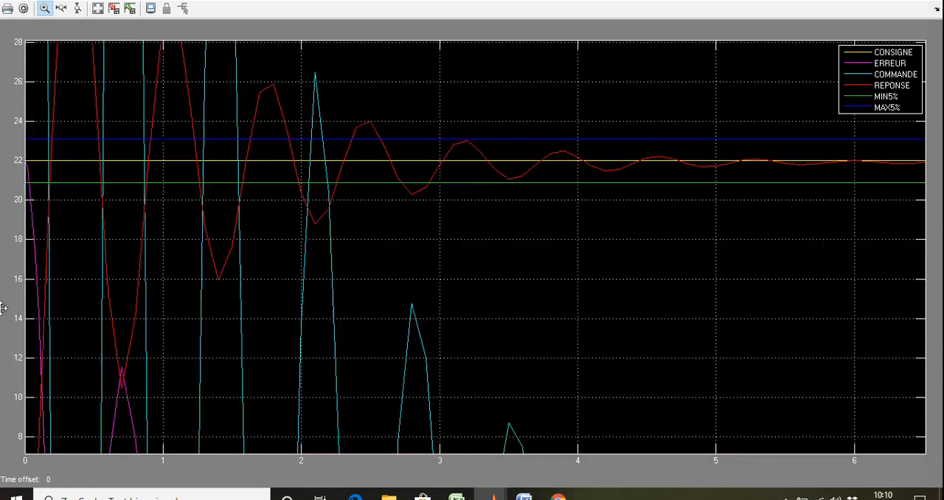
Step: Autoscale the scope, magnify all curves over roughly the first 7.7 seconds to examine COMMANDE and ERREUR, and return to the model
right_click(185, 245)
left_click(215, 263)
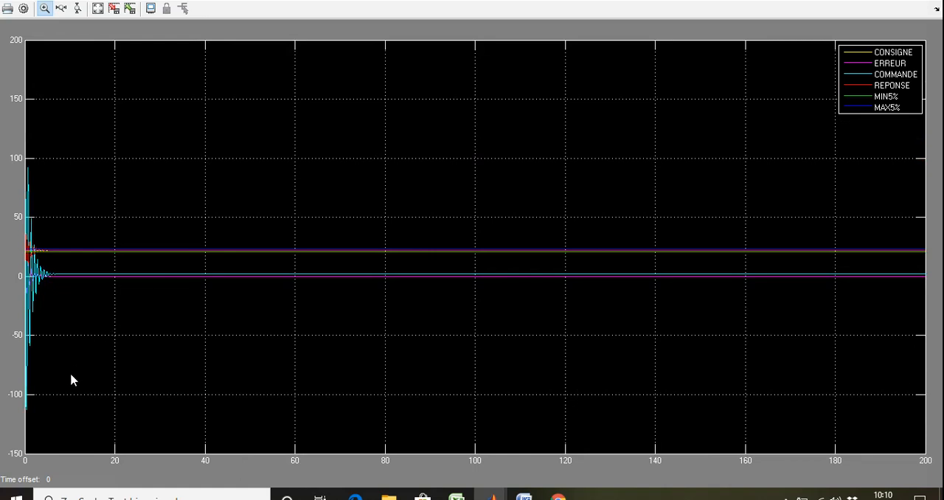
left_click_drag(60, 383, 2, 190)
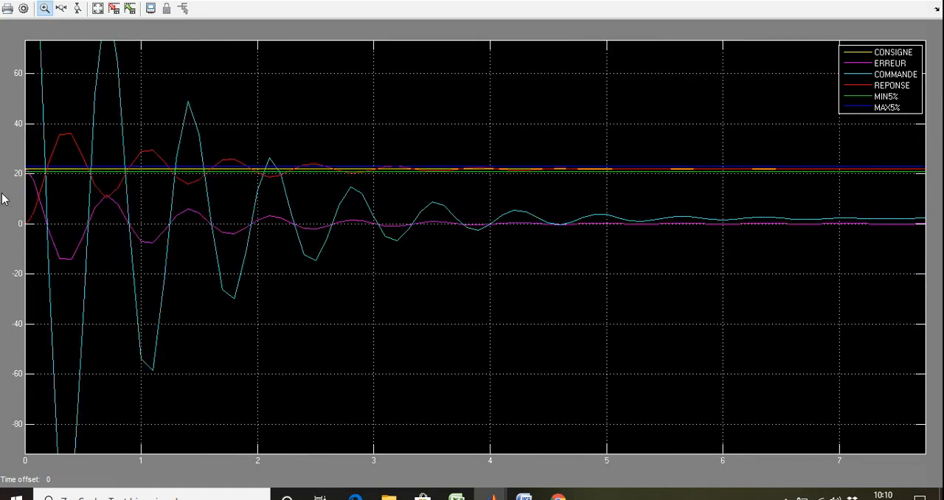
left_click(867, 3)
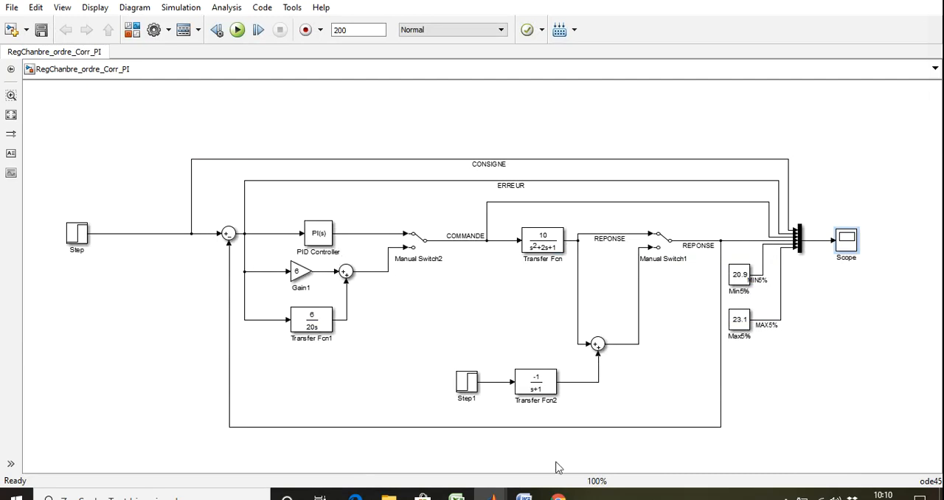
Step: Toggle Manual Switch1 to the input that adds the Step1 disturbance to the response
left_click(490, 494)
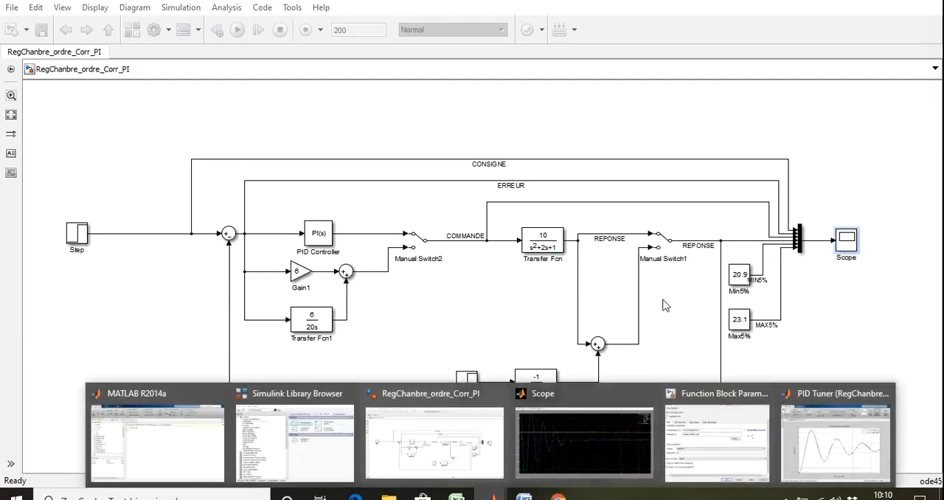
double_click(665, 247)
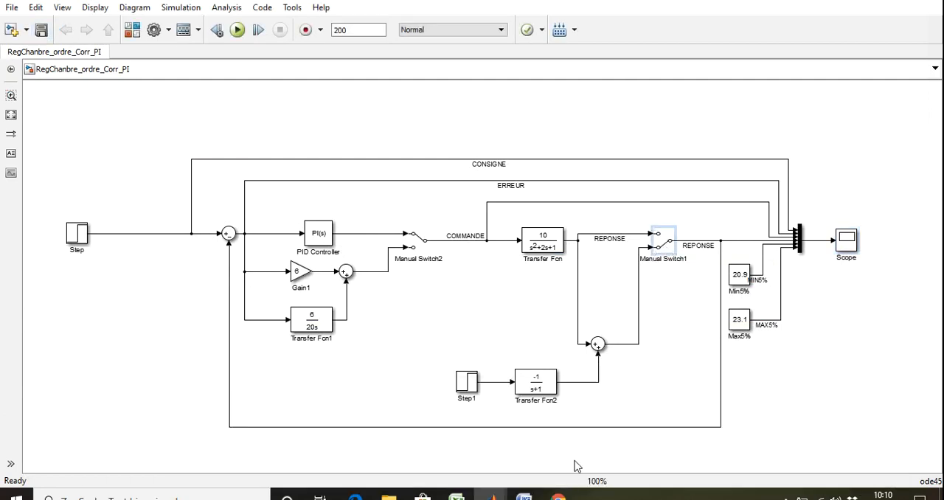
left_click(318, 234)
left_click(426, 377)
Step: Retune the PI controller to response time 1.13 seconds and transient behavior 0.56, and update the block with the tuned gains
mouse_move(492, 492)
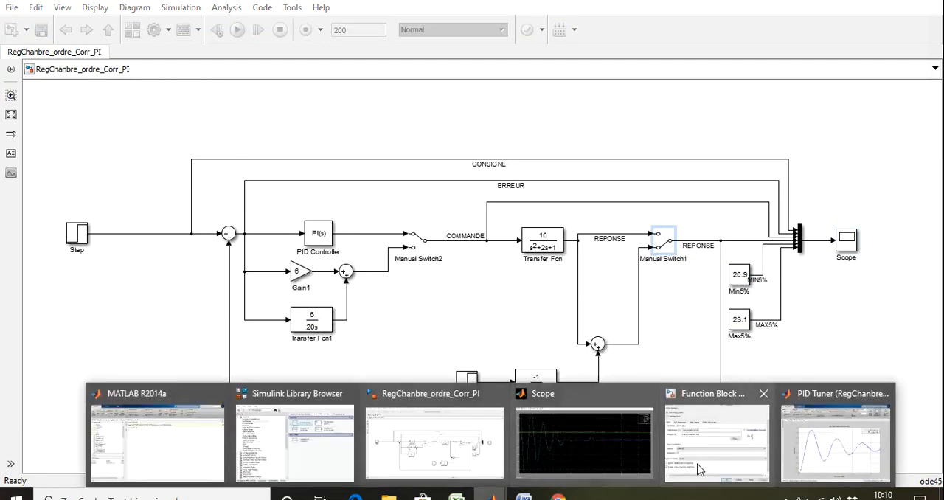
left_click(732, 457)
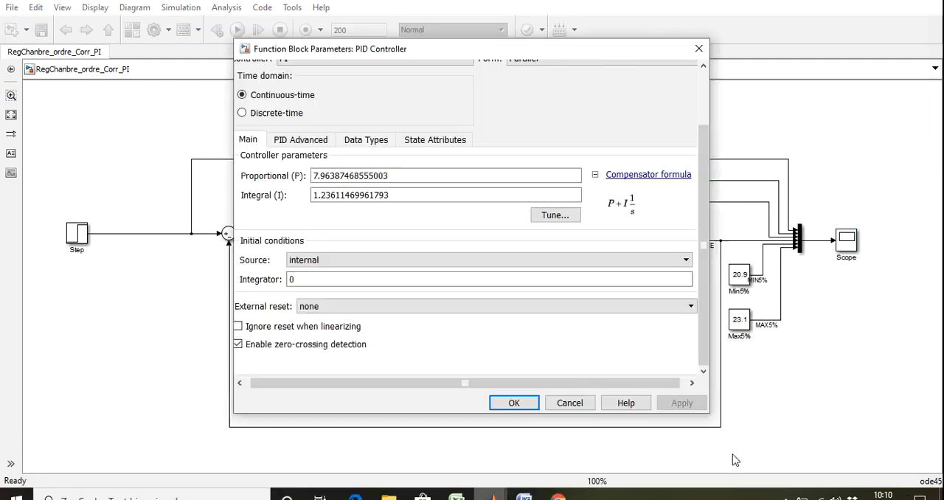
left_click(560, 216)
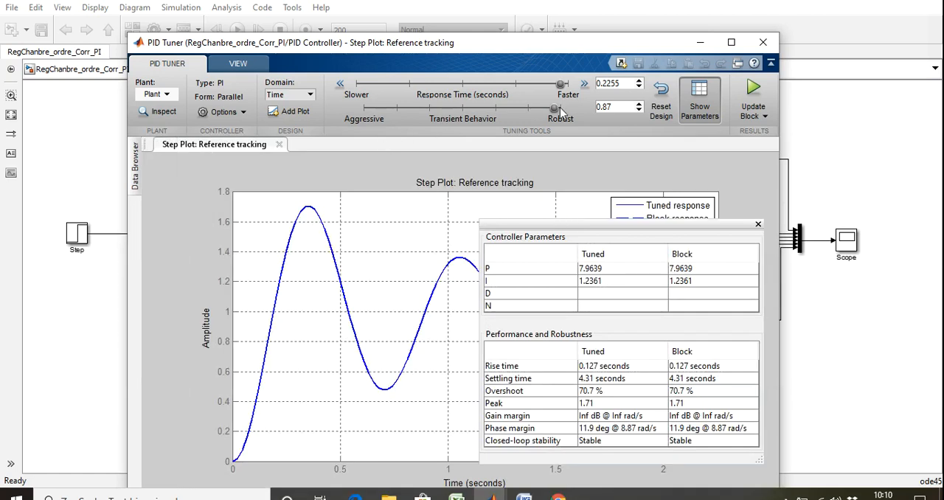
left_click_drag(558, 86, 511, 85)
left_click_drag(554, 111, 495, 85)
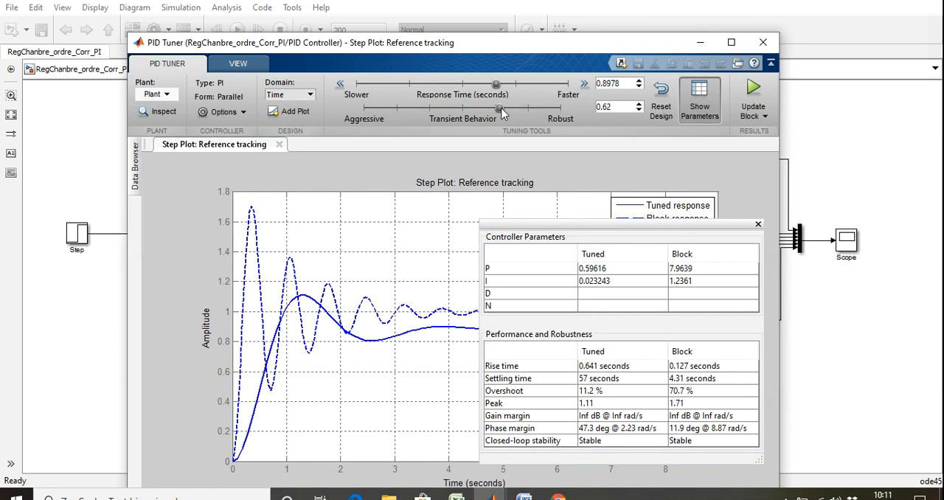
left_click_drag(501, 108, 486, 108)
left_click_drag(496, 84, 483, 86)
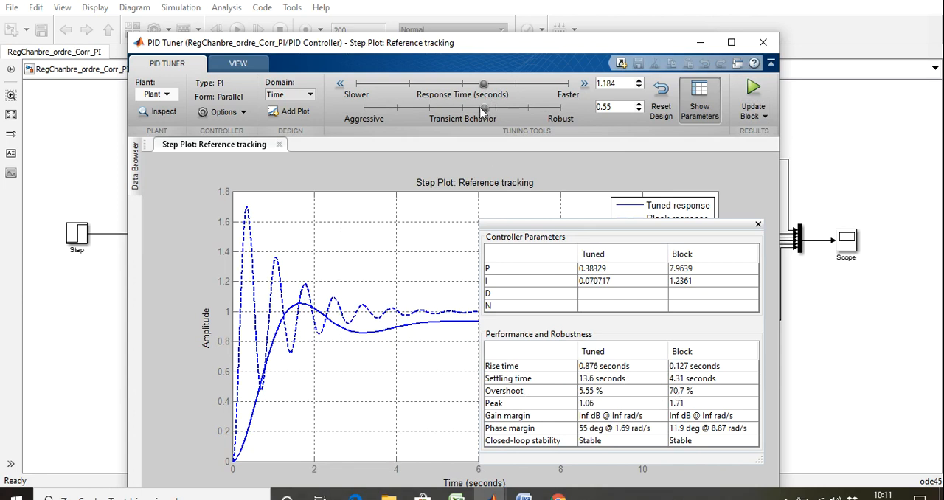
mouse_move(485, 108)
left_mouse_down()
mouse_move(447, 107)
mouse_move(488, 119)
left_mouse_up()
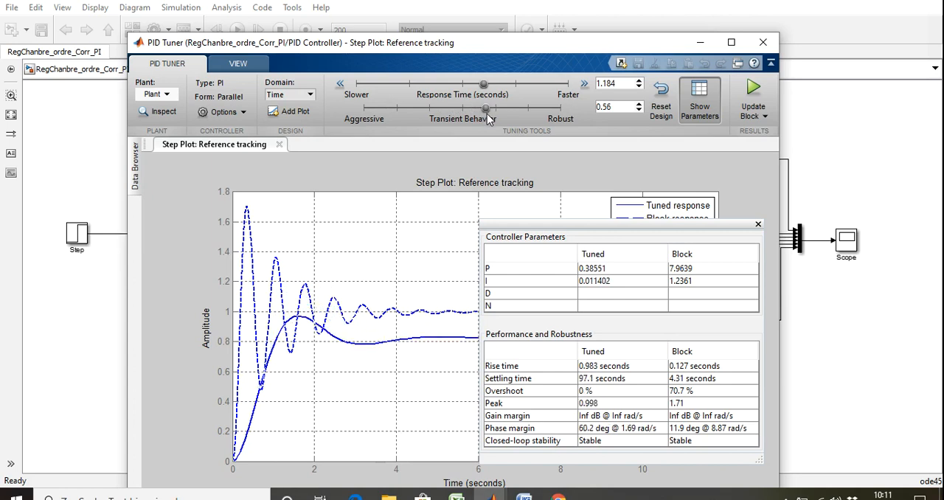
left_click_drag(483, 84, 485, 85)
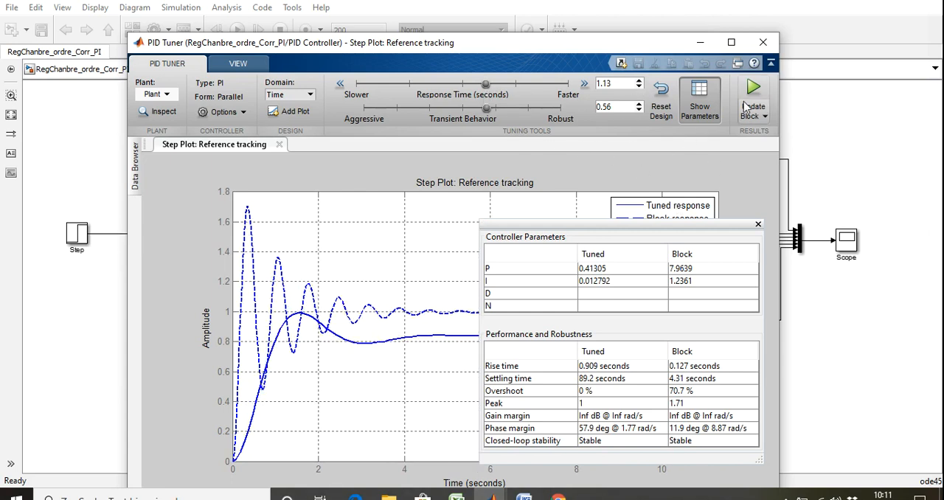
left_click(751, 96)
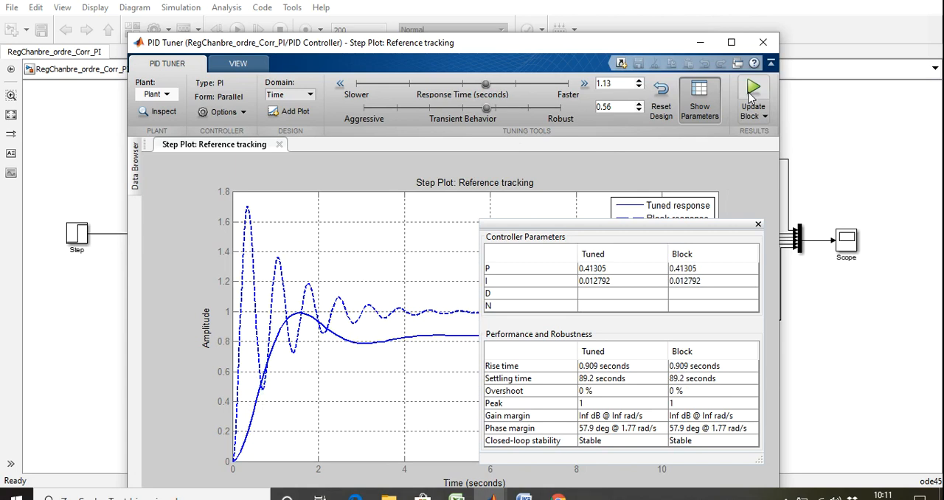
left_click(700, 44)
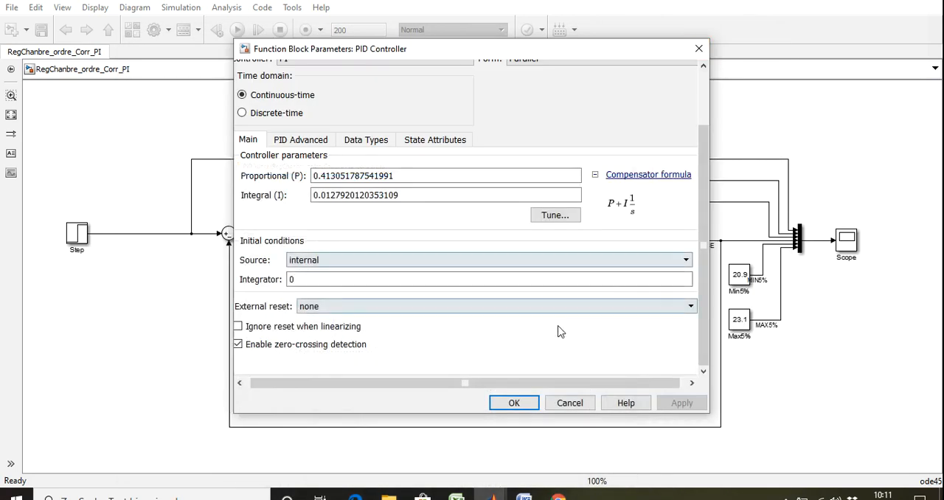
Step: Highlight the full proportional gain in the PI controller's parameters, and accept the block's updated settings
double_click(353, 177)
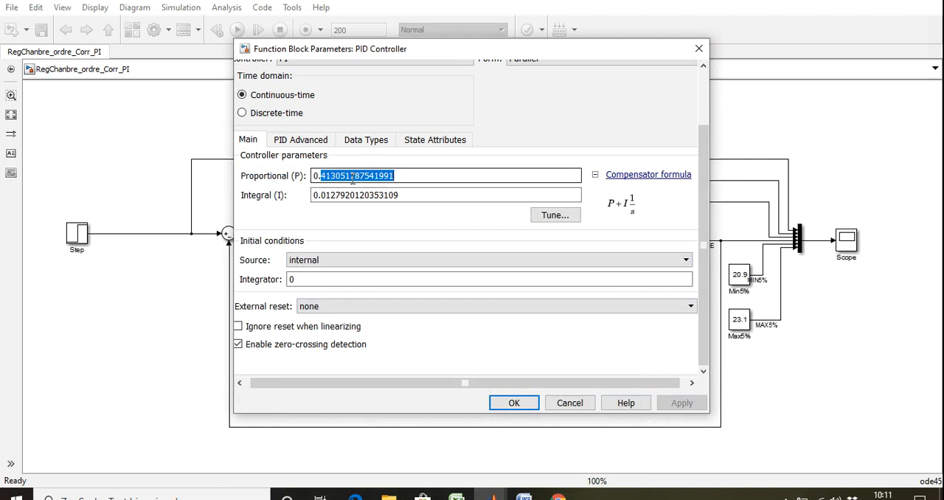
left_click(400, 175)
left_click_drag(400, 175, 317, 177)
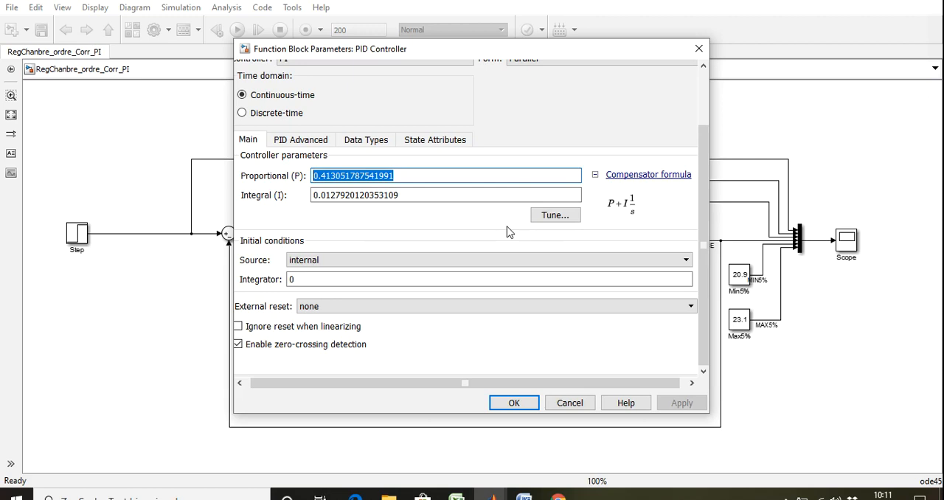
left_click(516, 405)
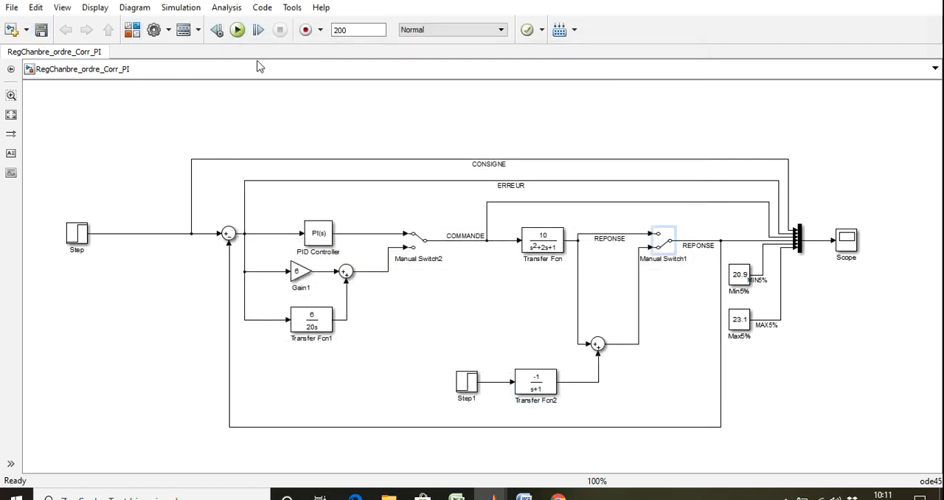
Step: Simulate the model with the disturbance and retuned PI gains, and magnify the scope curves over roughly the first 14.6 seconds
left_click(238, 30)
double_click(846, 249)
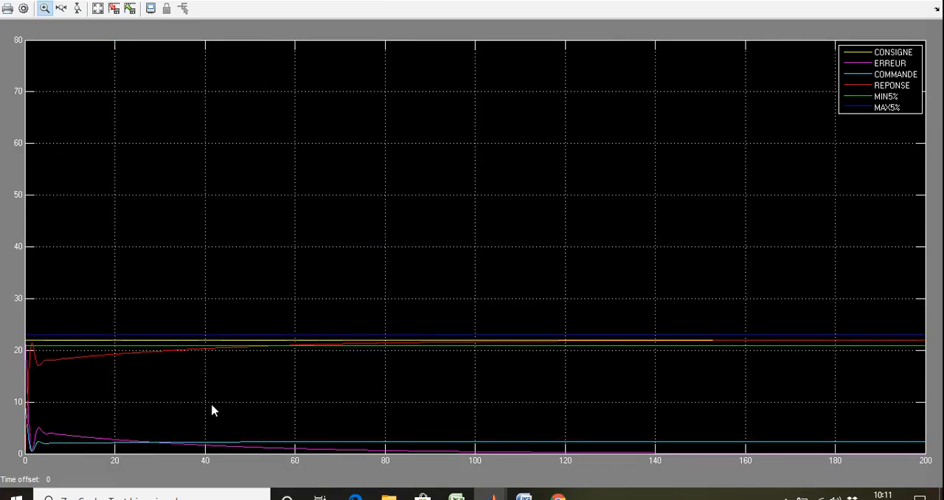
left_click_drag(90, 447, 4, 316)
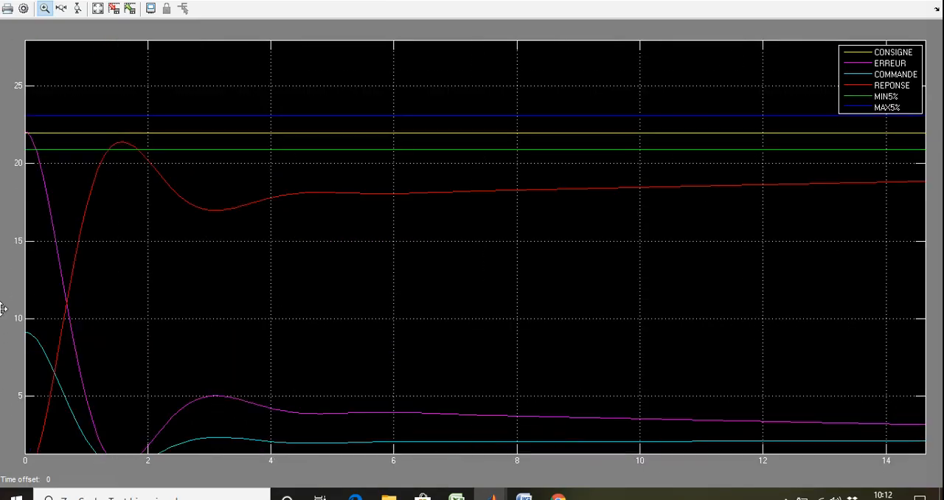
Step: Autoscale the scope to examine REPONSE, ERREUR and COMMANDE over the full 200 seconds, and return to the model
right_click(413, 350)
left_click(444, 367)
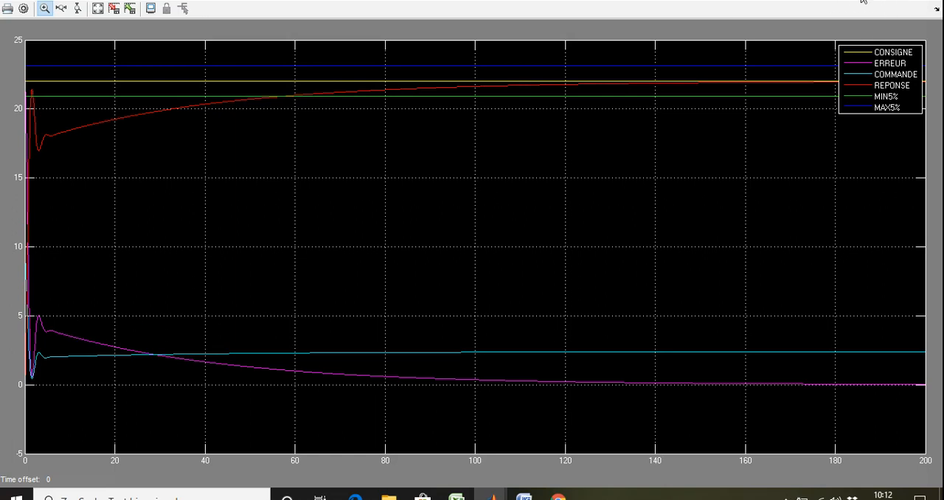
left_click(863, 1)
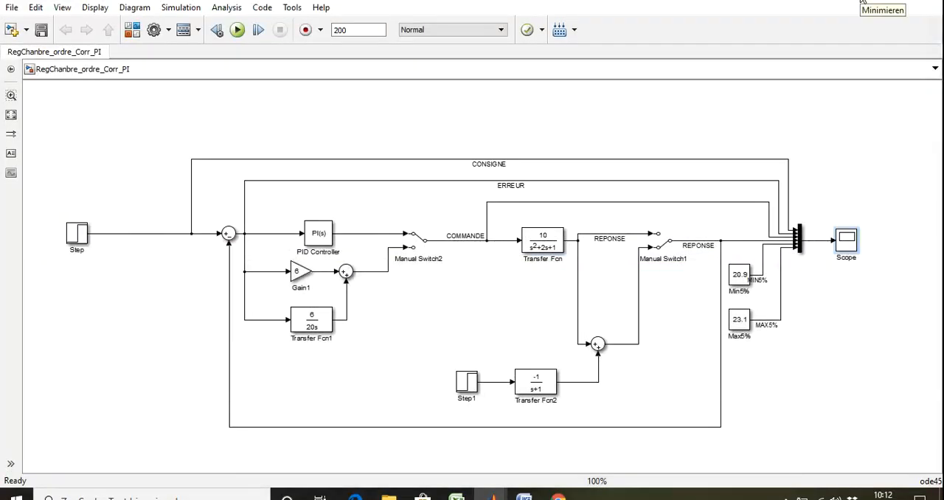
Step: Minimize the model and the Simulink Library Browser, and switch to the Word document Travaux pratiques Automatique RJ Bot
left_click(863, 1)
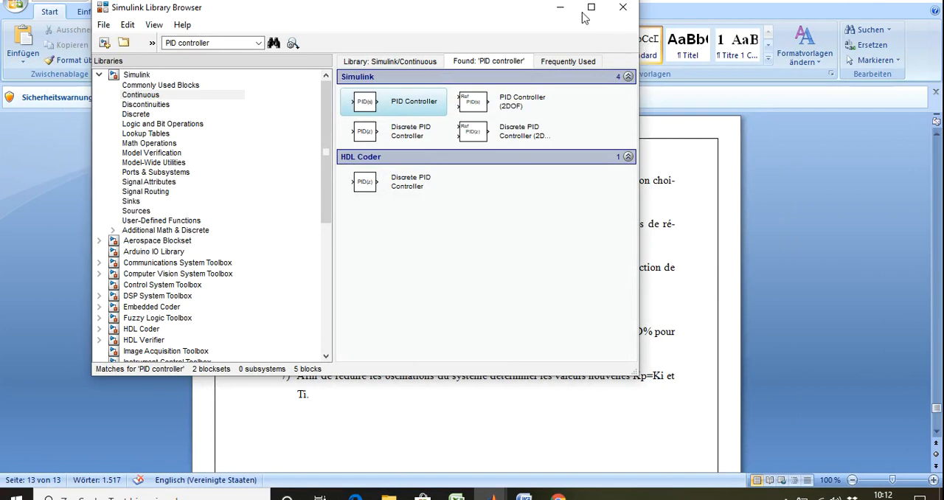
left_click(560, 7)
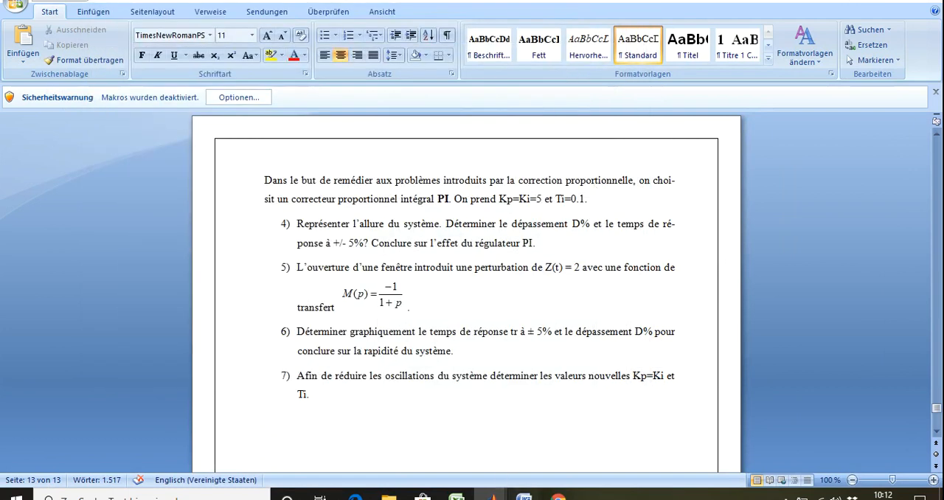
mouse_move(524, 492)
left_click(398, 450)
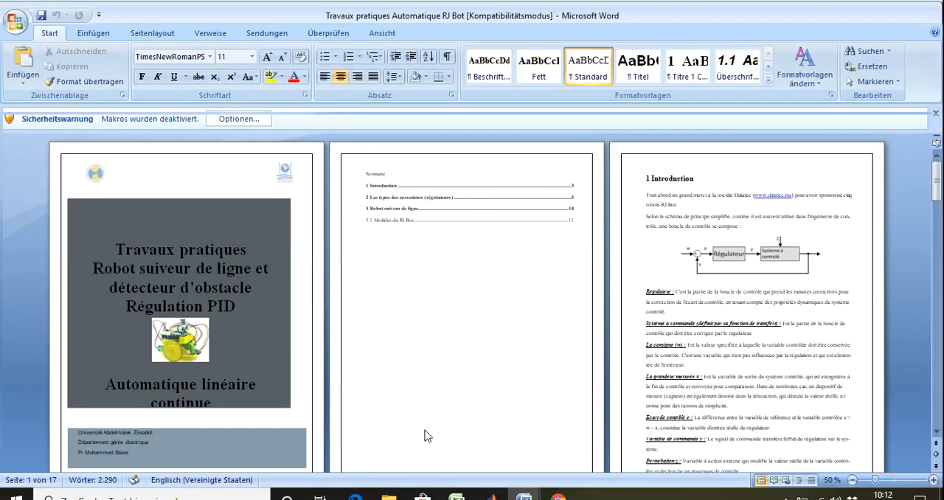